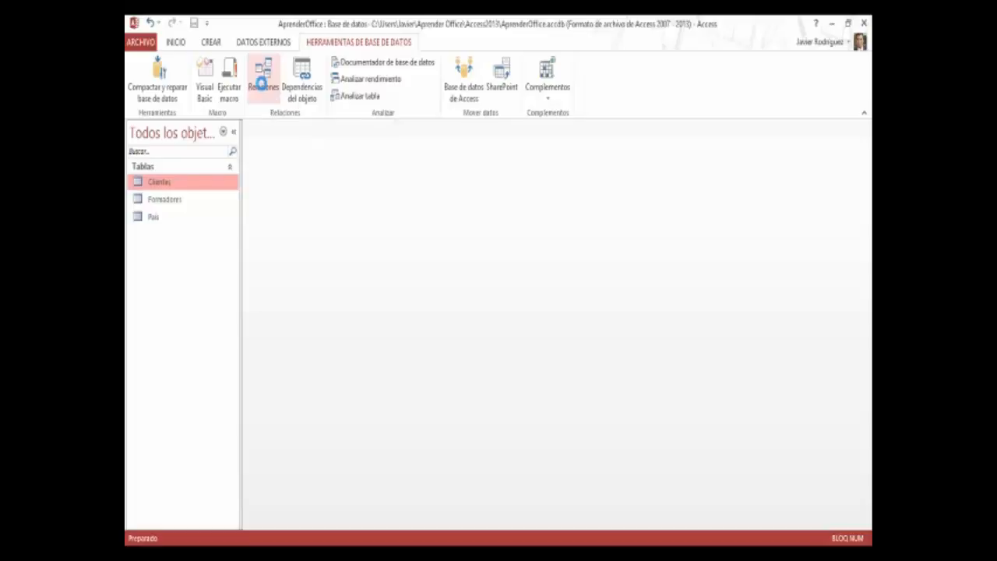
Step: Examine the link between the País and Clientes tables in the relationships diagram and close the diagram
{"action": "left_click", "coordinate": [263, 82]}
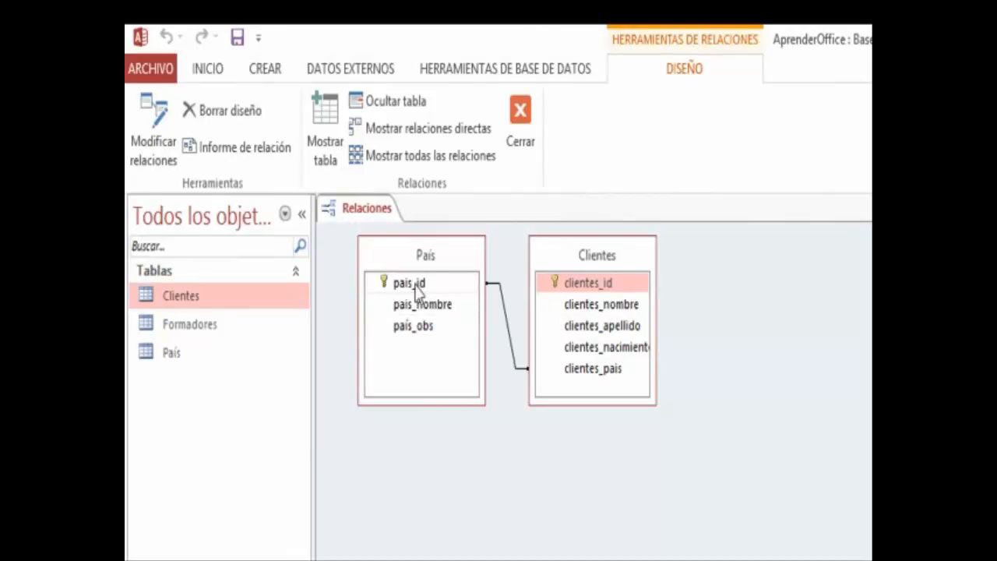
{"action": "left_click_drag", "start_coordinate": [417, 290], "coordinate": [543, 383]}
{"action": "left_click", "coordinate": [521, 124]}
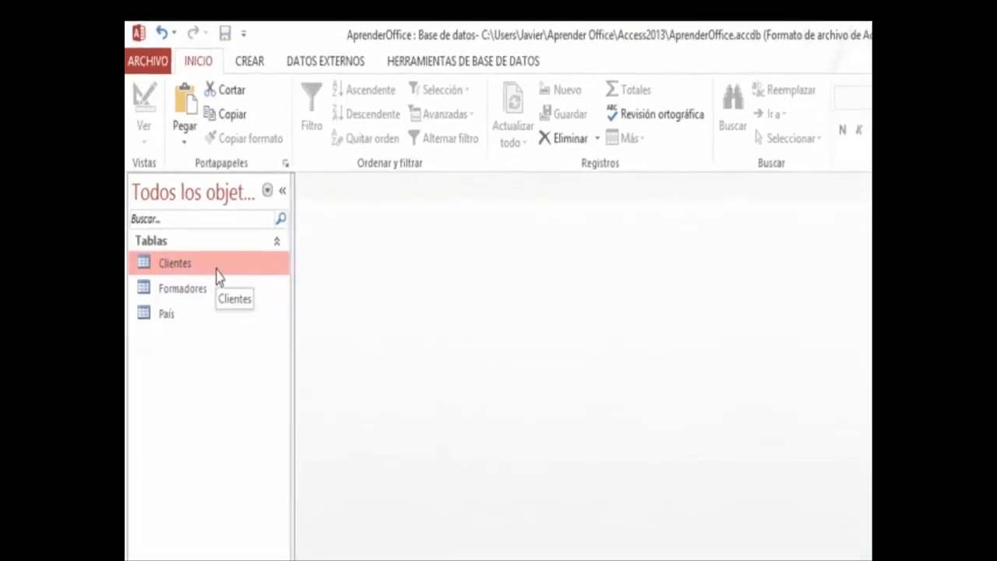
Step: Open the Clientes table and look through the País options offered for record 6
{"action": "double_click", "coordinate": [228, 303]}
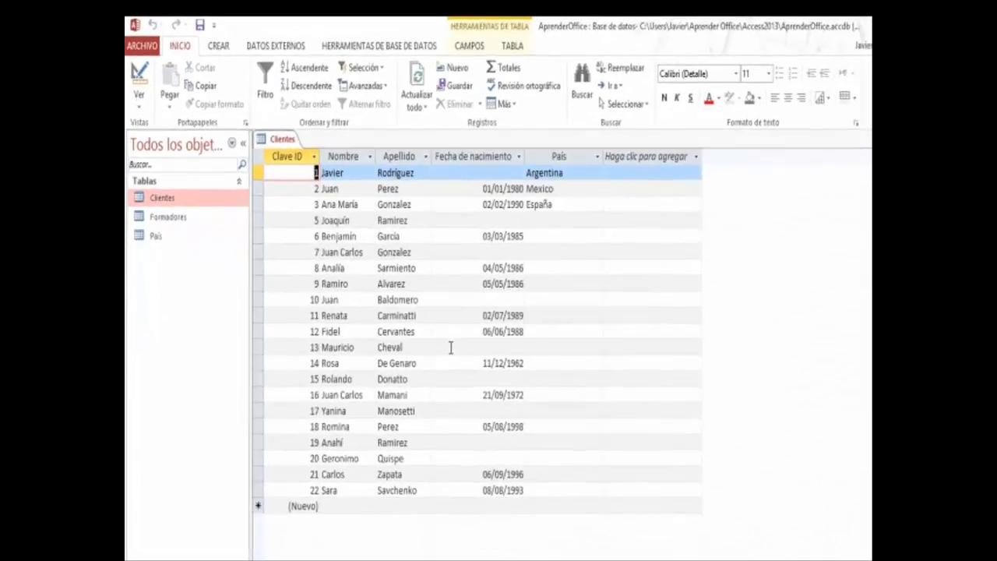
{"action": "left_click", "coordinate": [563, 236]}
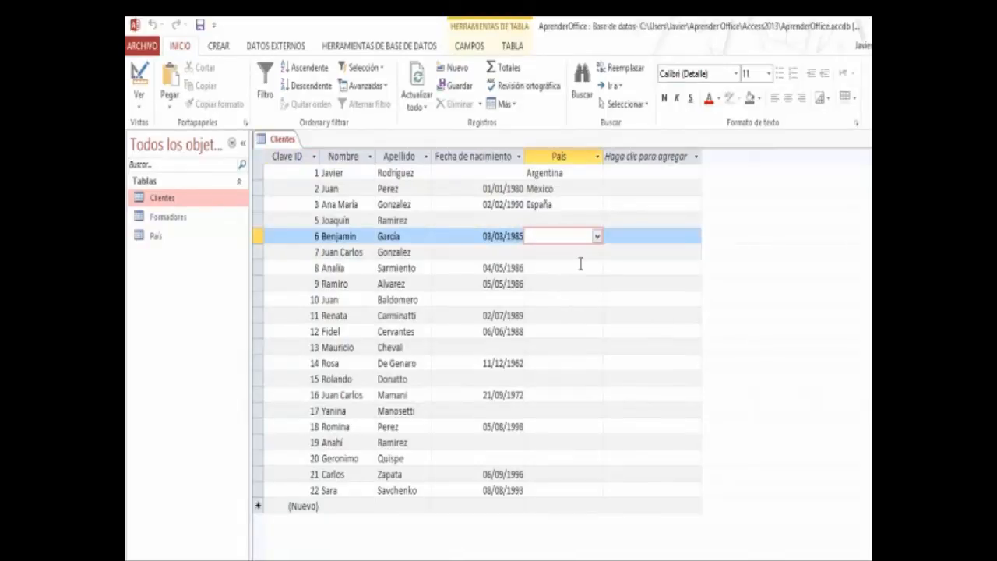
{"action": "left_click", "coordinate": [597, 237]}
{"action": "left_click", "coordinate": [608, 237]}
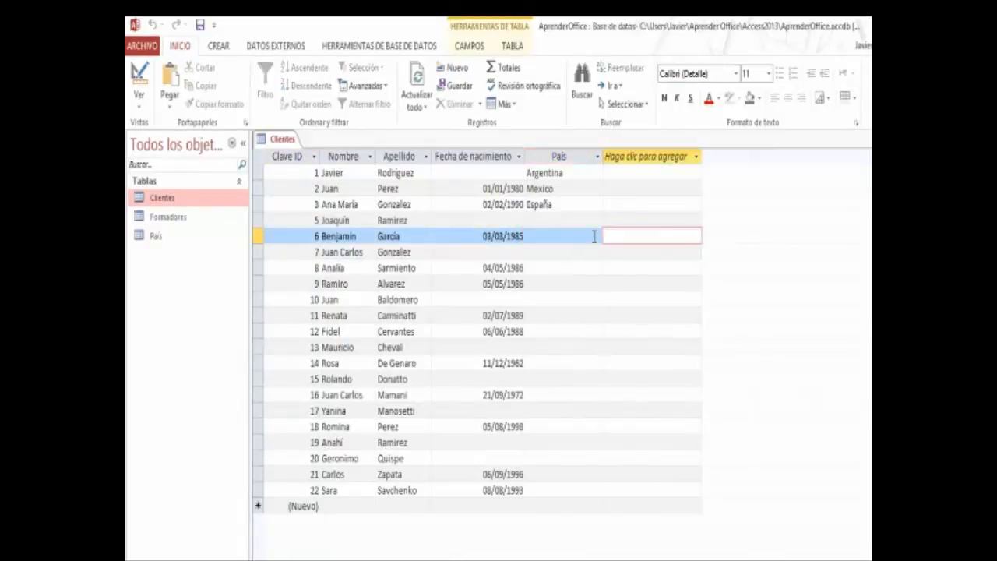
{"action": "left_click", "coordinate": [595, 236]}
{"action": "left_click", "coordinate": [597, 237]}
{"action": "left_click_drag", "start_coordinate": [599, 270], "coordinate": [599, 478]}
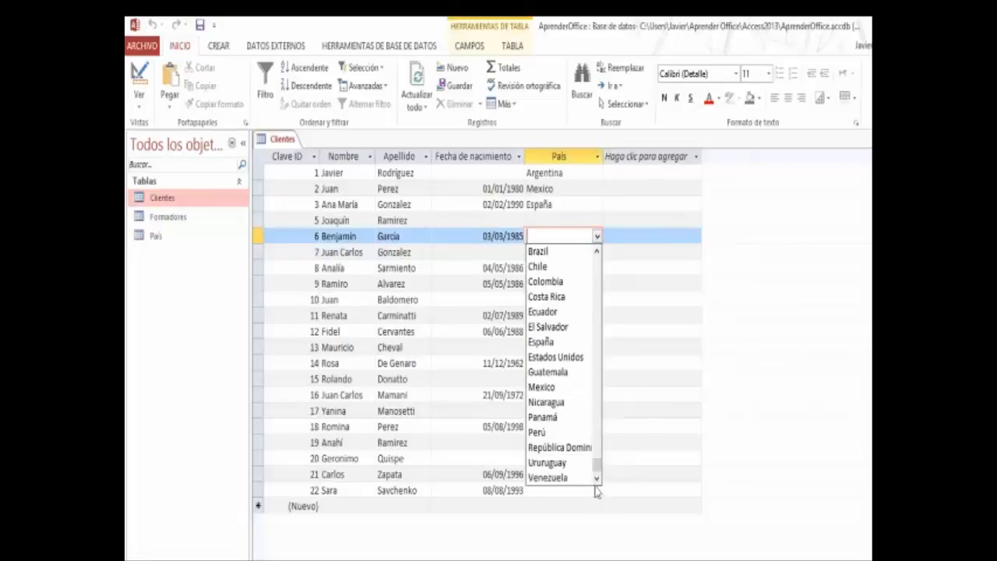
{"action": "left_click", "coordinate": [571, 219]}
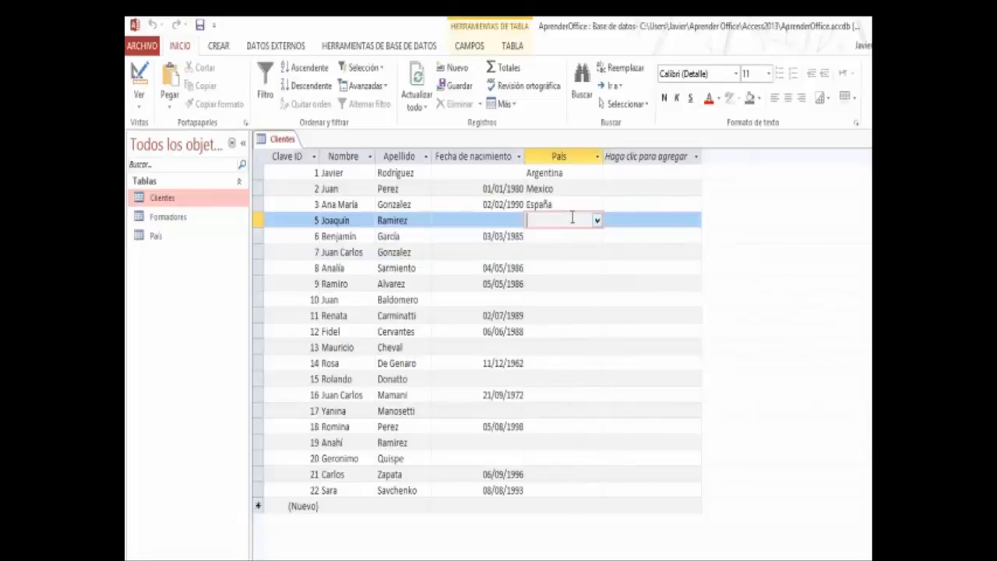
Step: Review the database relationships again and reopen the Clientes table
{"action": "left_click", "coordinate": [399, 47]}
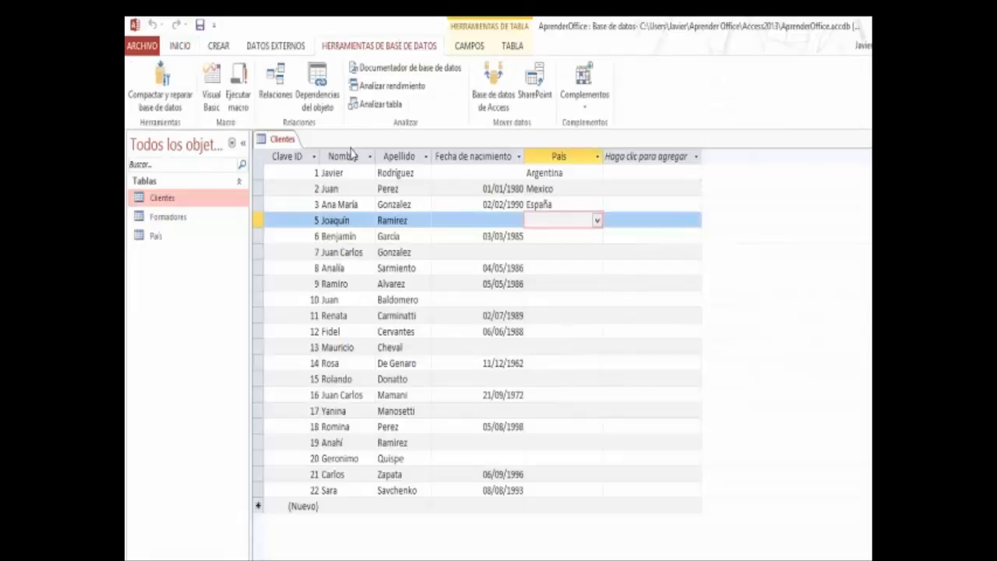
{"action": "left_click", "coordinate": [276, 84]}
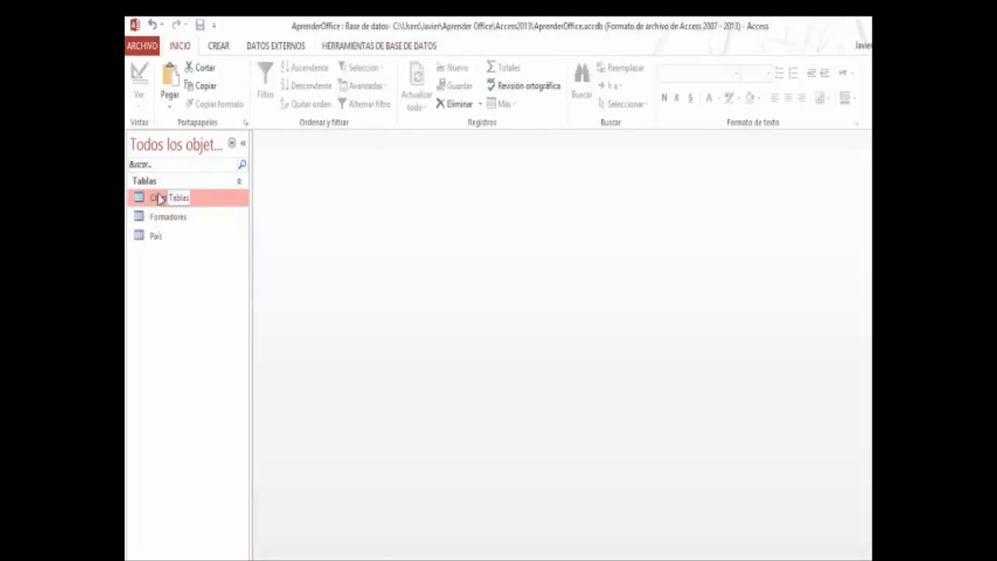
{"action": "double_click", "coordinate": [159, 199]}
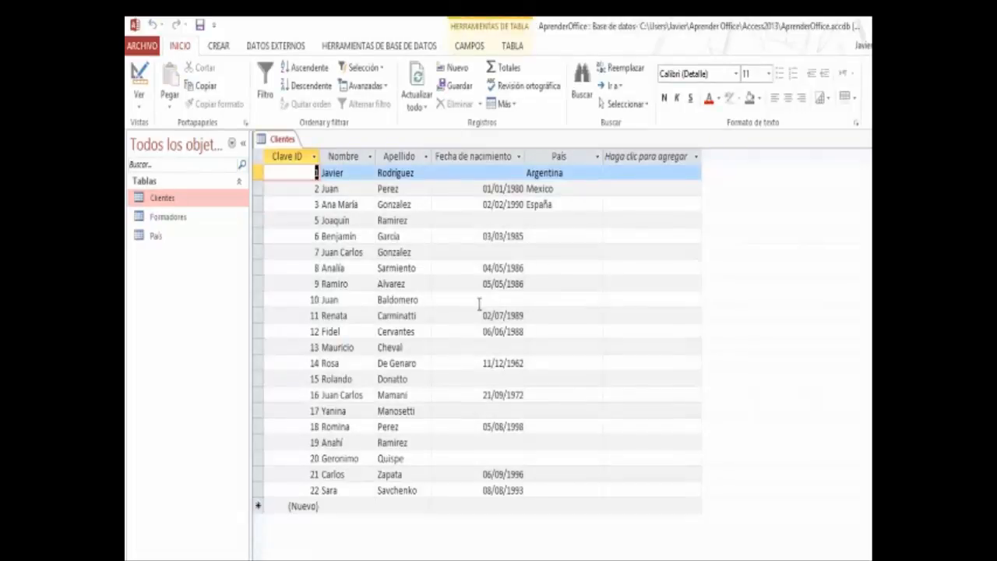
Step: Open the Formadores table and assign Excel as the Cursos value of record 5
{"action": "double_click", "coordinate": [200, 218]}
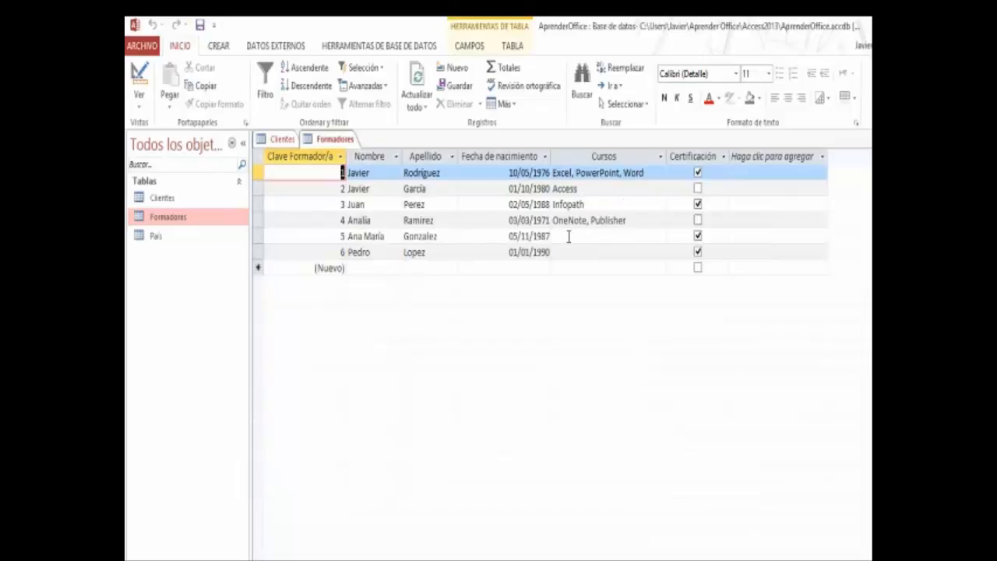
{"action": "left_click", "coordinate": [595, 237]}
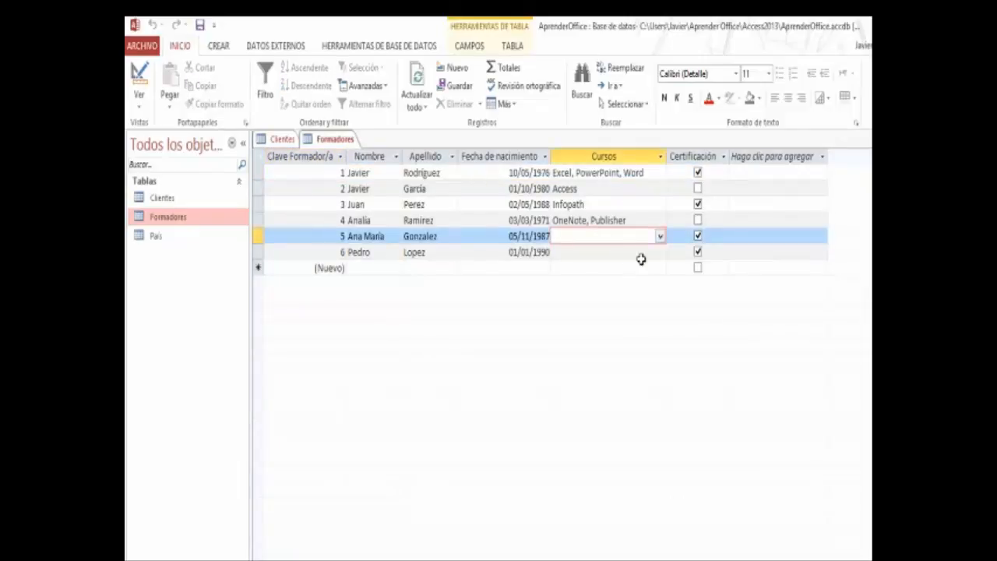
{"action": "left_click", "coordinate": [659, 238]}
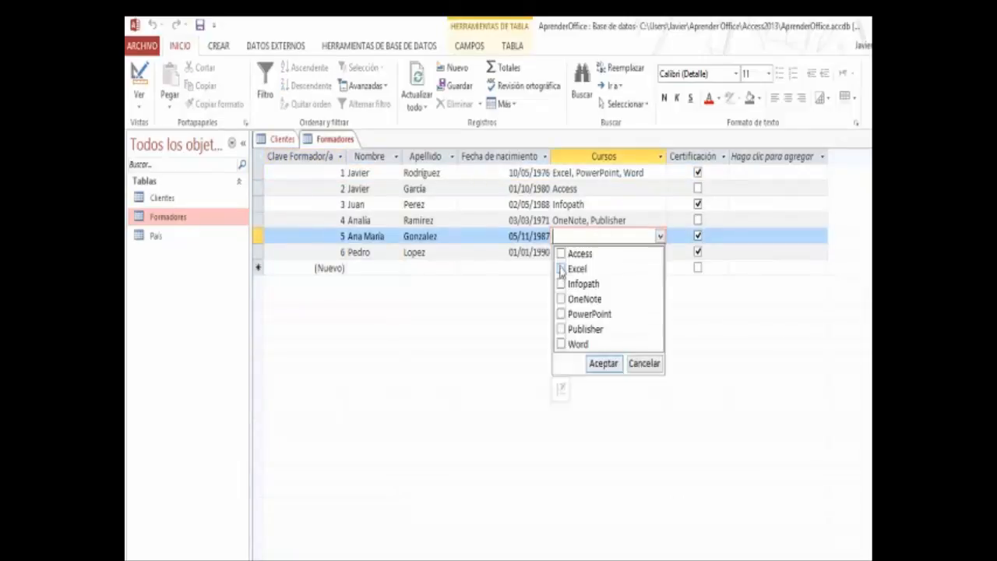
{"action": "left_click", "coordinate": [560, 268]}
{"action": "left_click", "coordinate": [601, 371]}
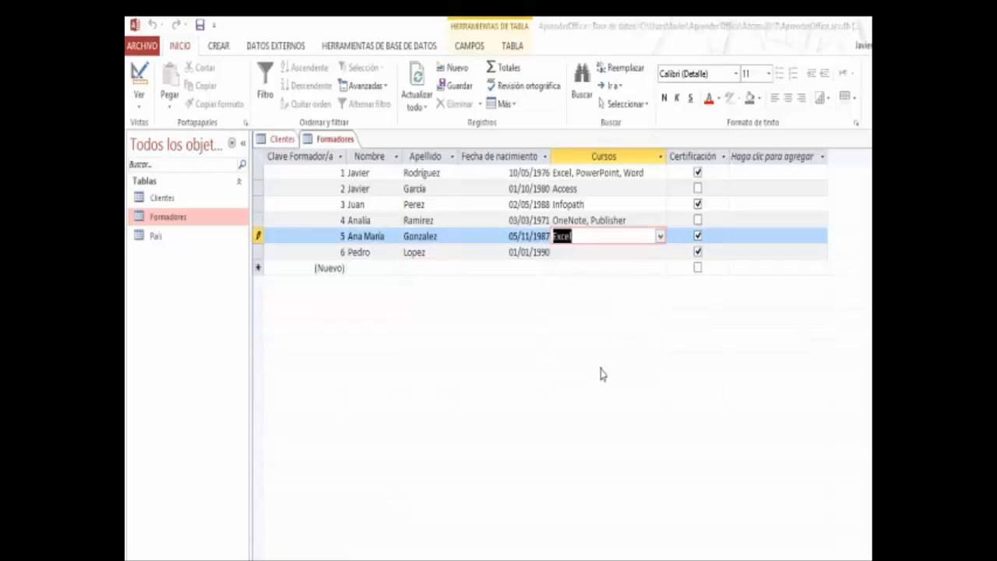
Step: Assign OneNote and Publisher as the Cursos values of record 6 in the Formadores table
{"action": "left_click", "coordinate": [660, 252]}
{"action": "left_click", "coordinate": [561, 315]}
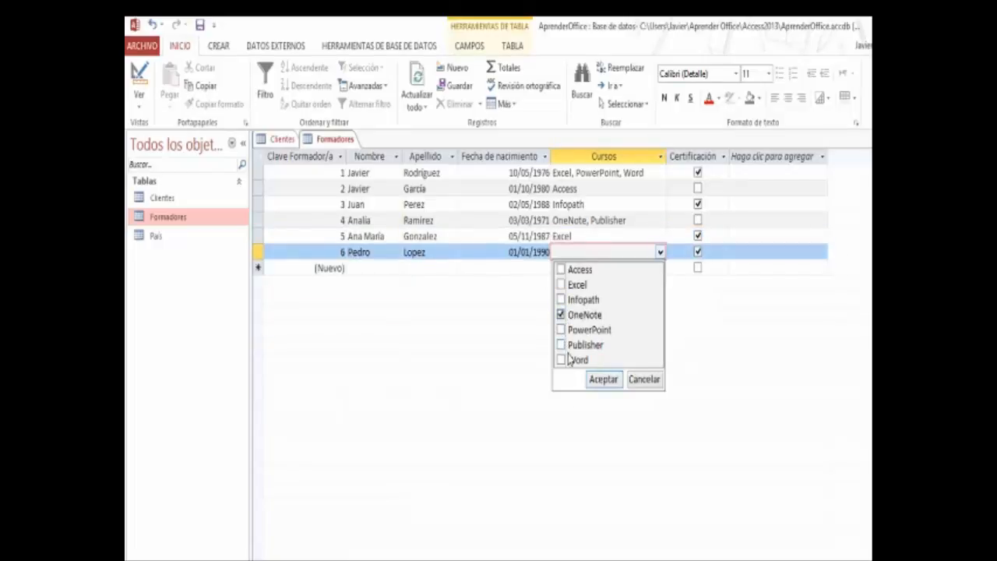
{"action": "left_click", "coordinate": [560, 345]}
{"action": "left_click", "coordinate": [602, 379]}
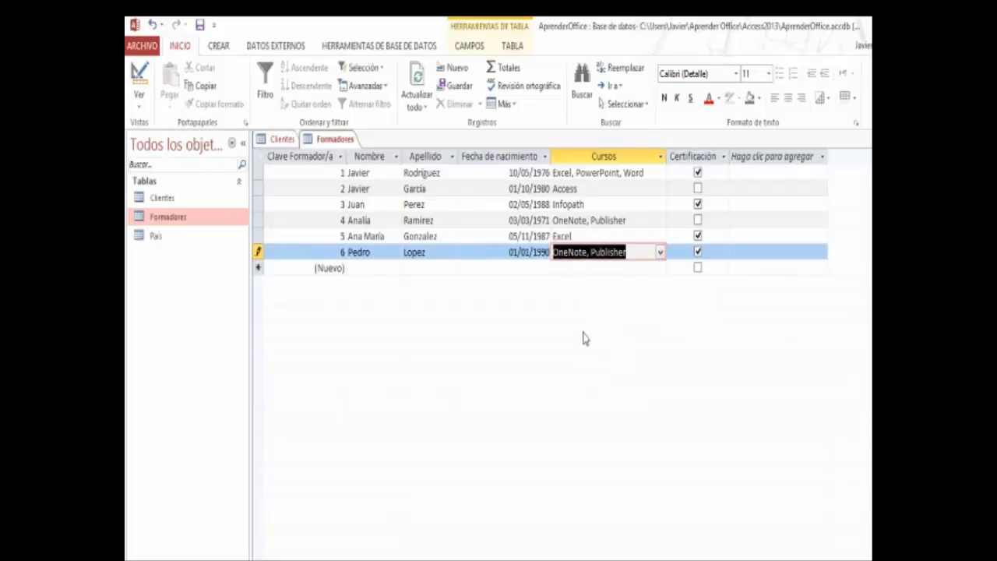
{"action": "left_click", "coordinate": [572, 267]}
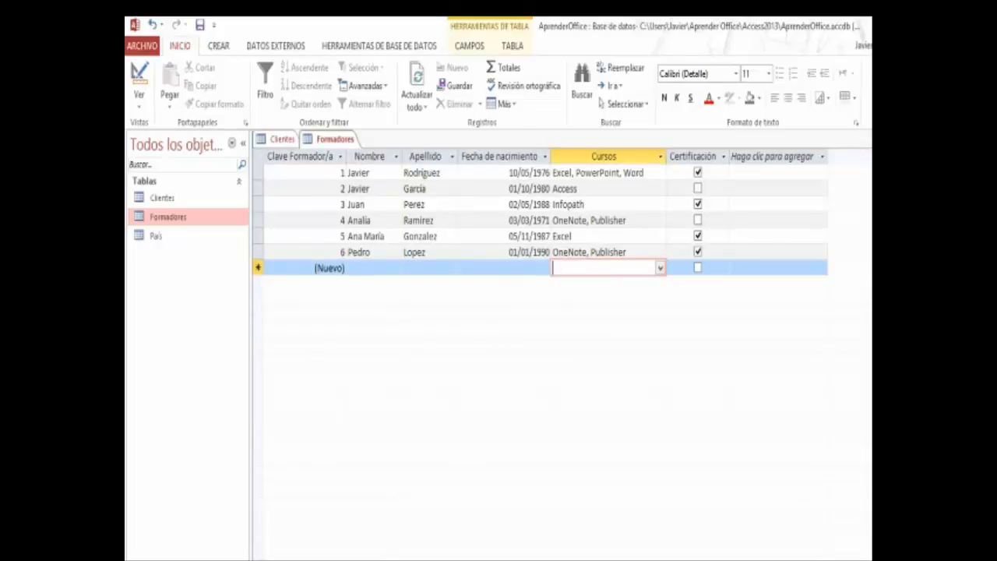
Step: Put the Clientes table in design view and keep Formadores open as a datasheet beside it
{"action": "left_click", "coordinate": [870, 138]}
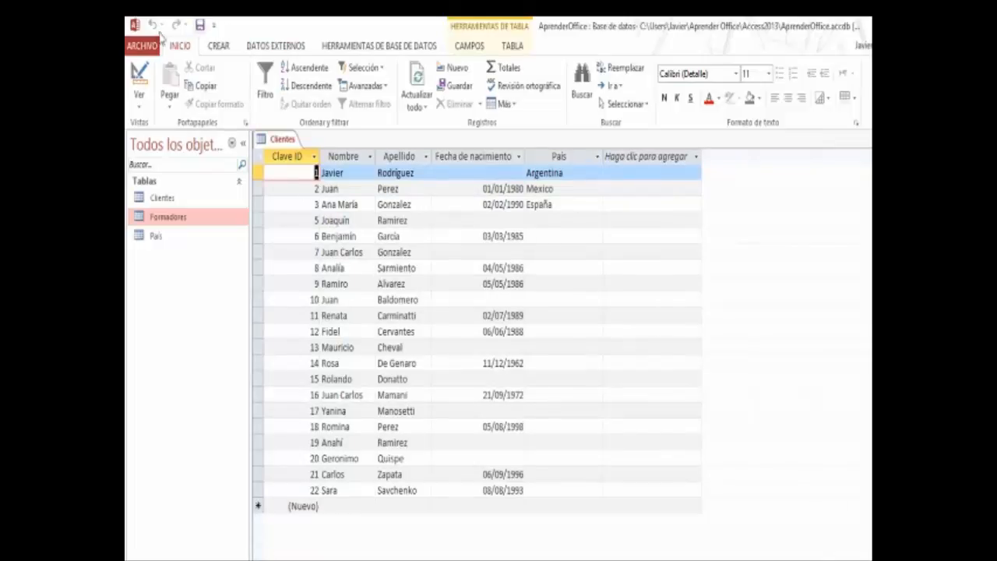
{"action": "left_click", "coordinate": [140, 72]}
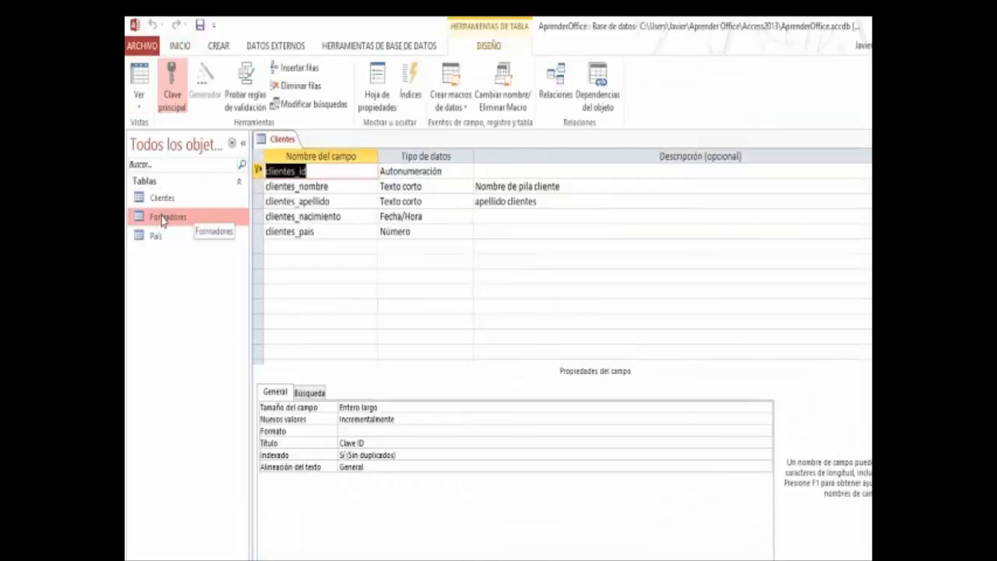
{"action": "double_click", "coordinate": [159, 216]}
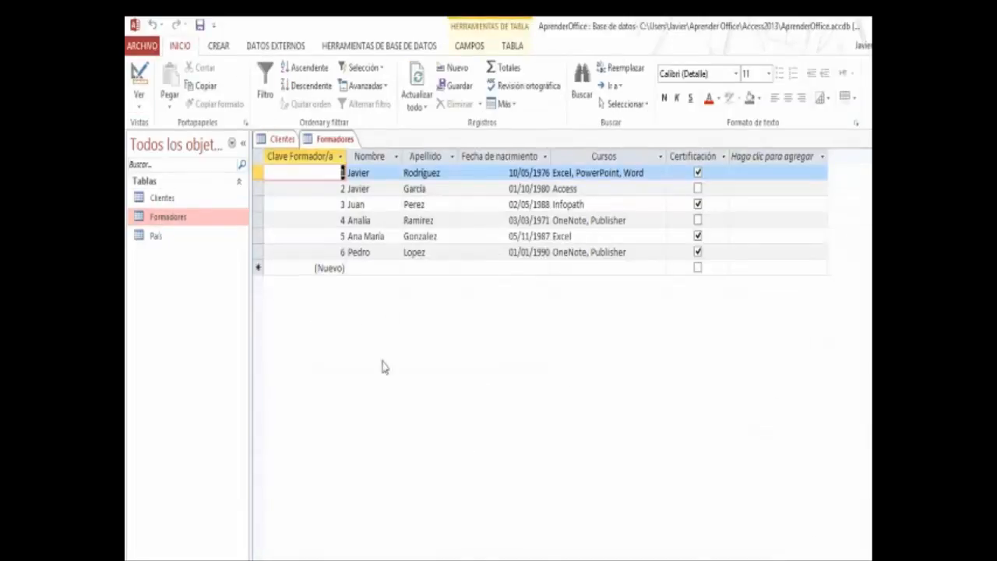
{"action": "left_click", "coordinate": [282, 139]}
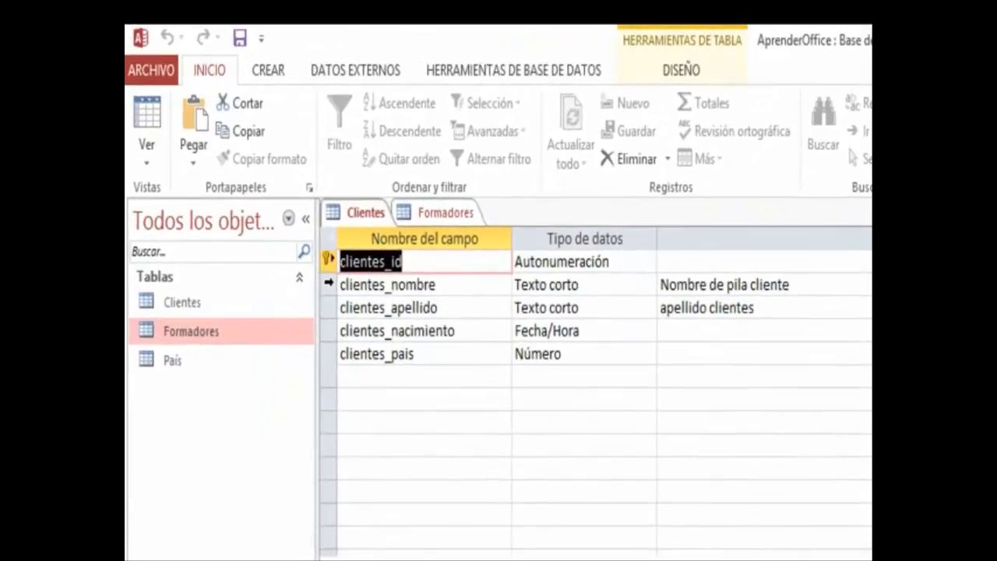
Step: Insert a new field named clientes_formador_id above clientes_nombre in the Clientes table design
{"action": "right_click", "coordinate": [328, 285]}
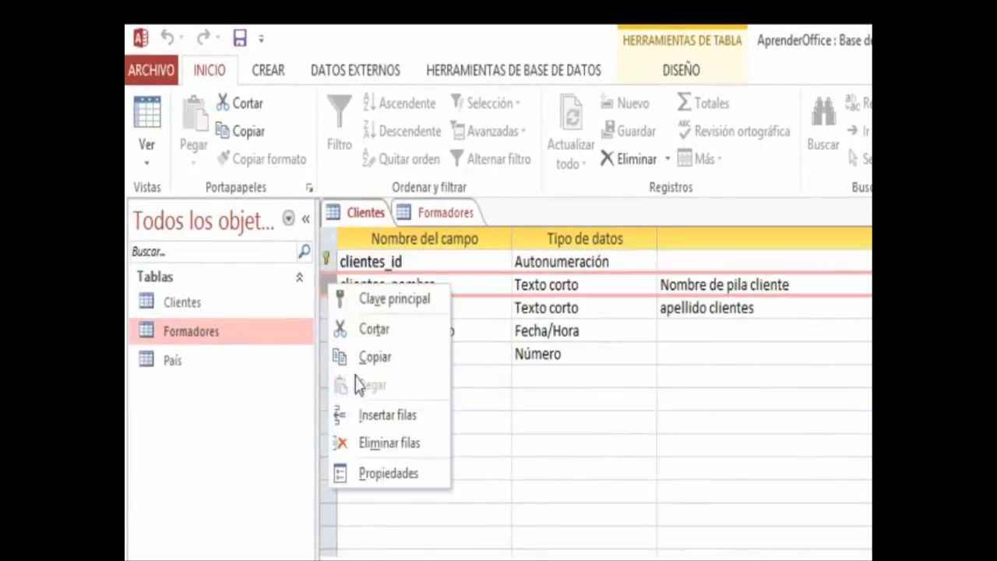
{"action": "left_click", "coordinate": [388, 415]}
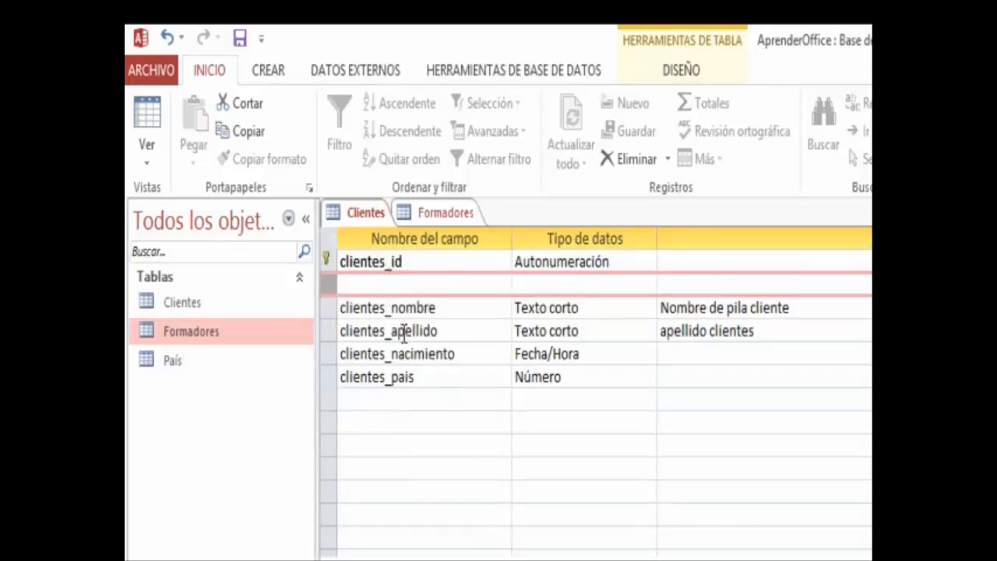
{"action": "left_click", "coordinate": [410, 282]}
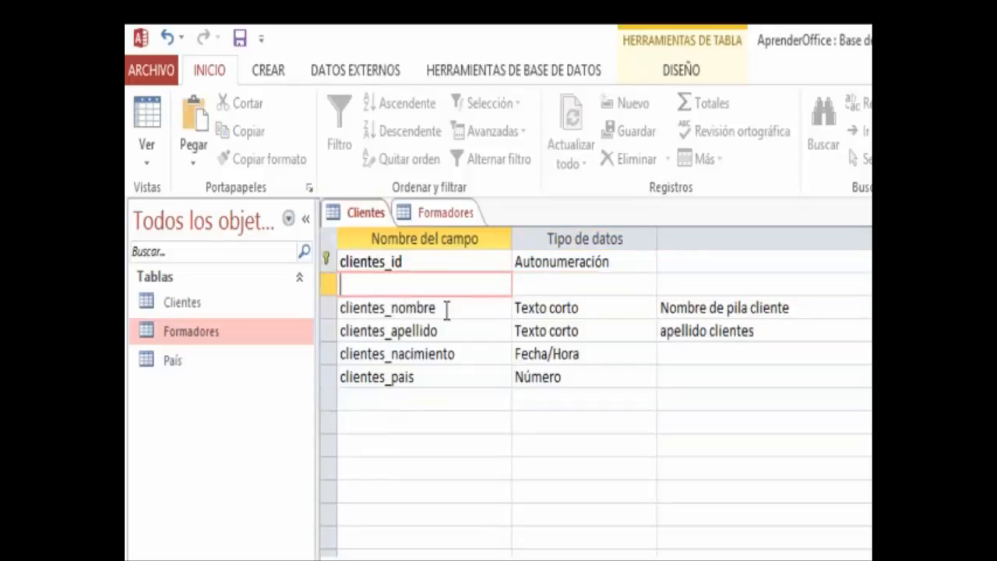
{"action": "type", "text": "clientes"}
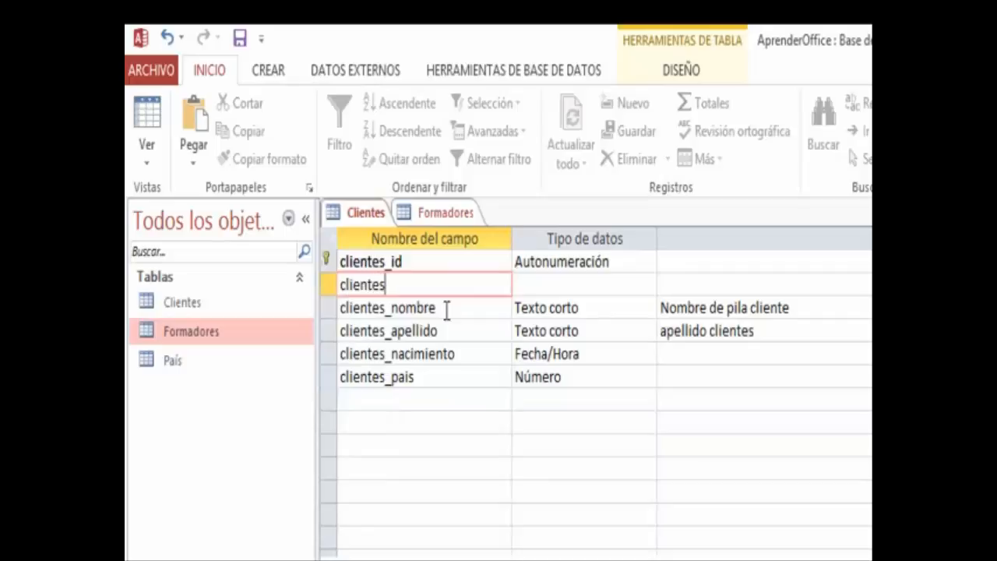
{"action": "type", "text": "_formador_"}
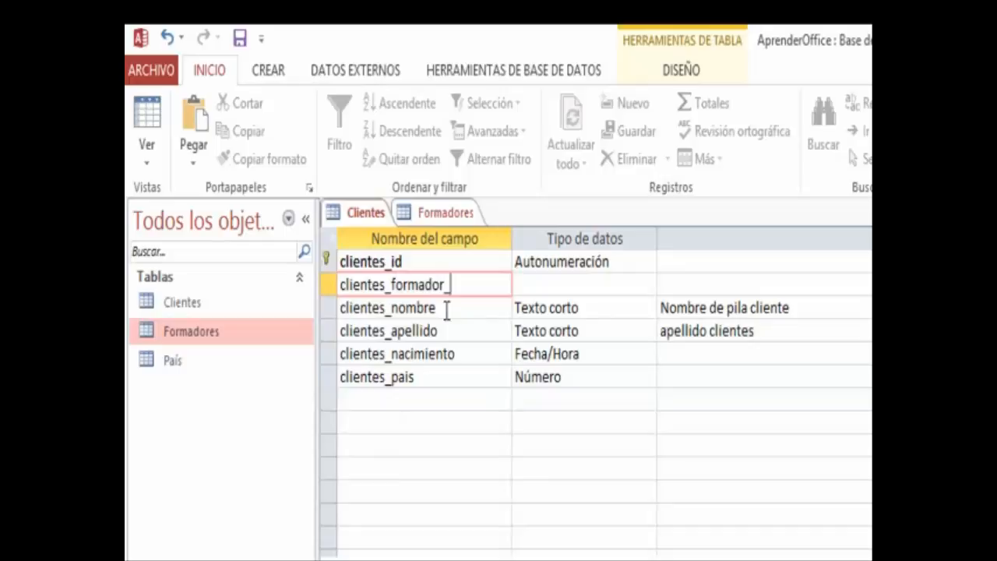
{"action": "type", "text": "id"}
Step: Check the data type of formadores_id in the Formadores table design and return to the Clientes design
{"action": "left_click", "coordinate": [451, 215]}
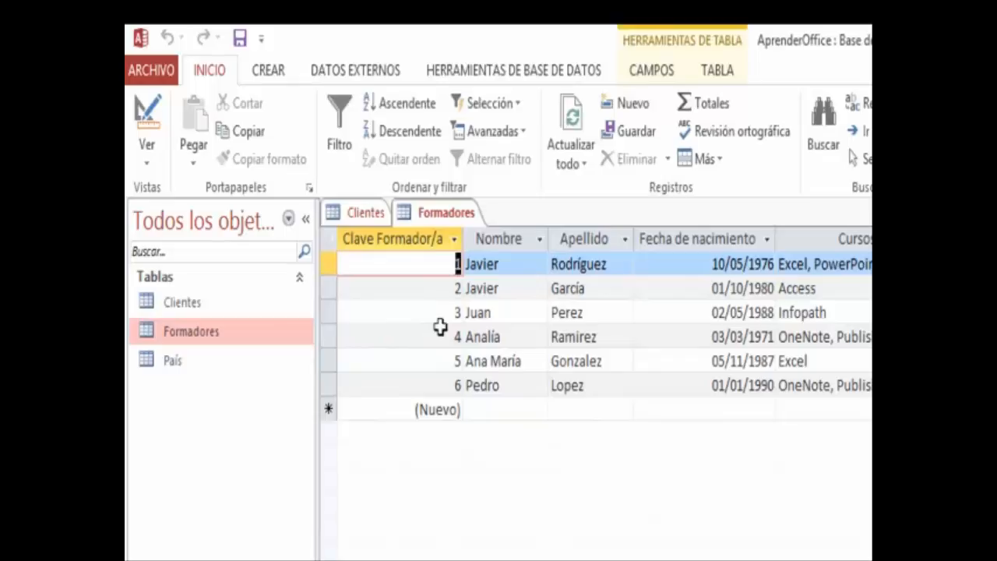
{"action": "left_click", "coordinate": [154, 113]}
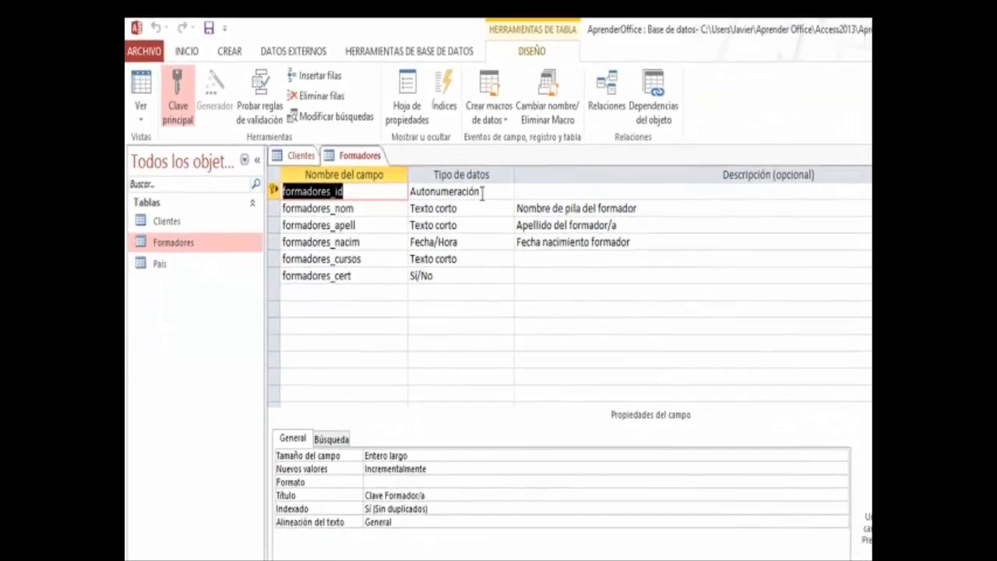
{"action": "left_click", "coordinate": [141, 87]}
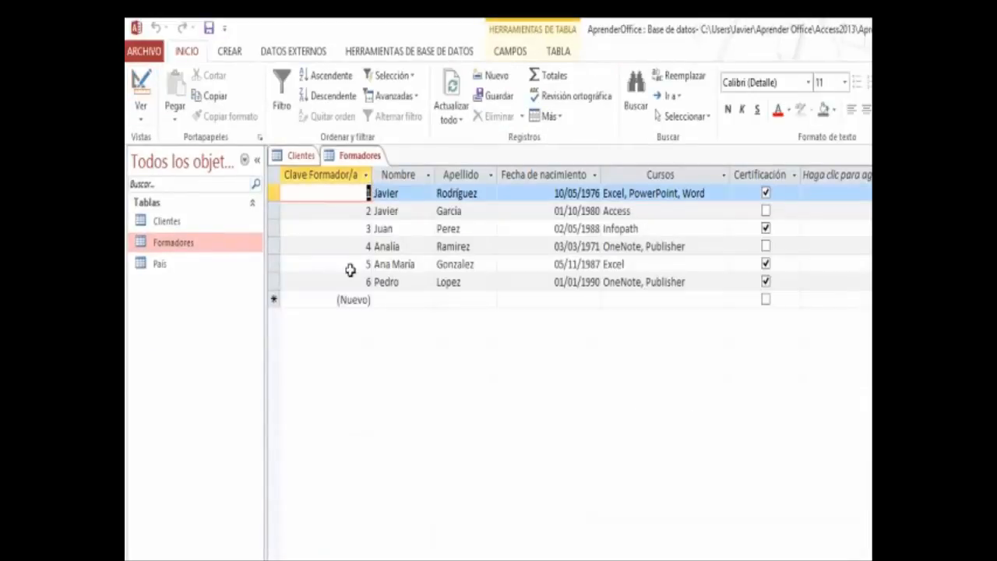
{"action": "left_click", "coordinate": [299, 156]}
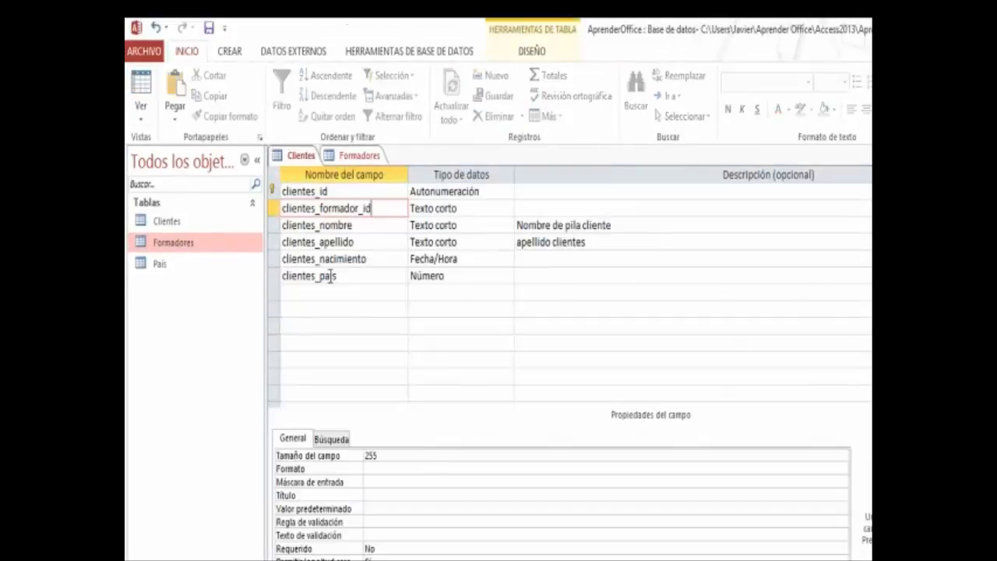
Step: Set the data type of clientes_formador_id to Número and give the field the title Clave formador
{"action": "left_click", "coordinate": [486, 210]}
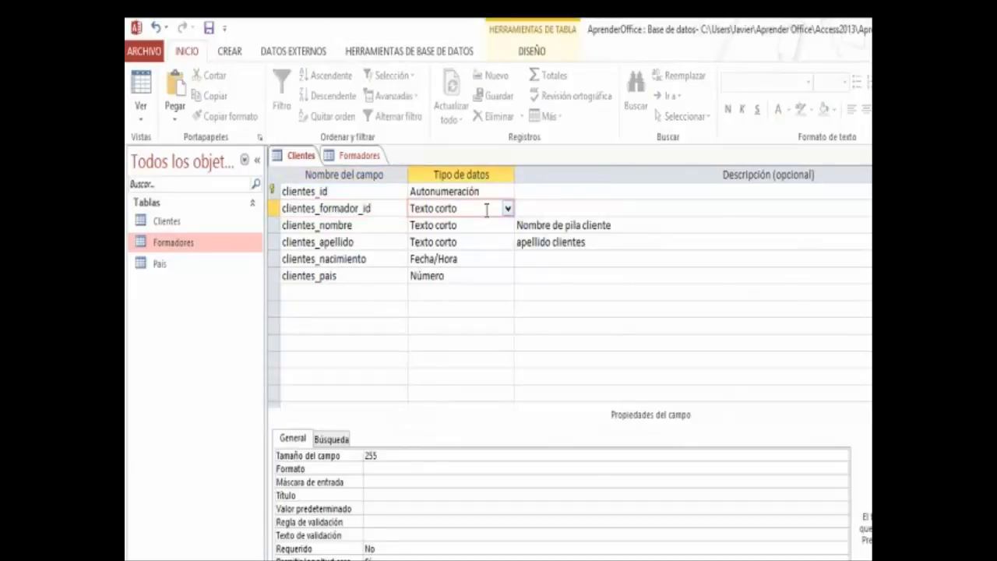
{"action": "left_click", "coordinate": [507, 208]}
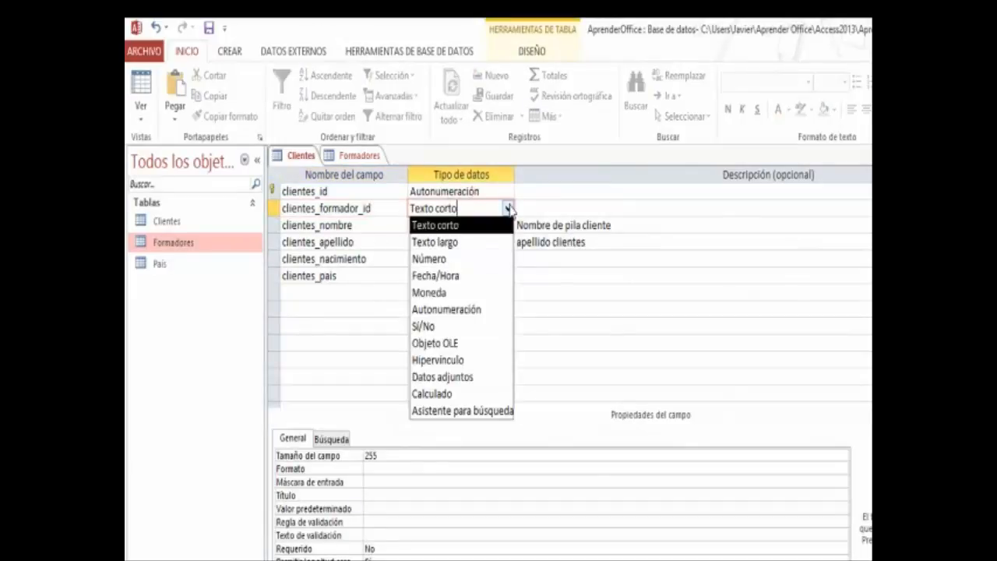
{"action": "left_click", "coordinate": [459, 257]}
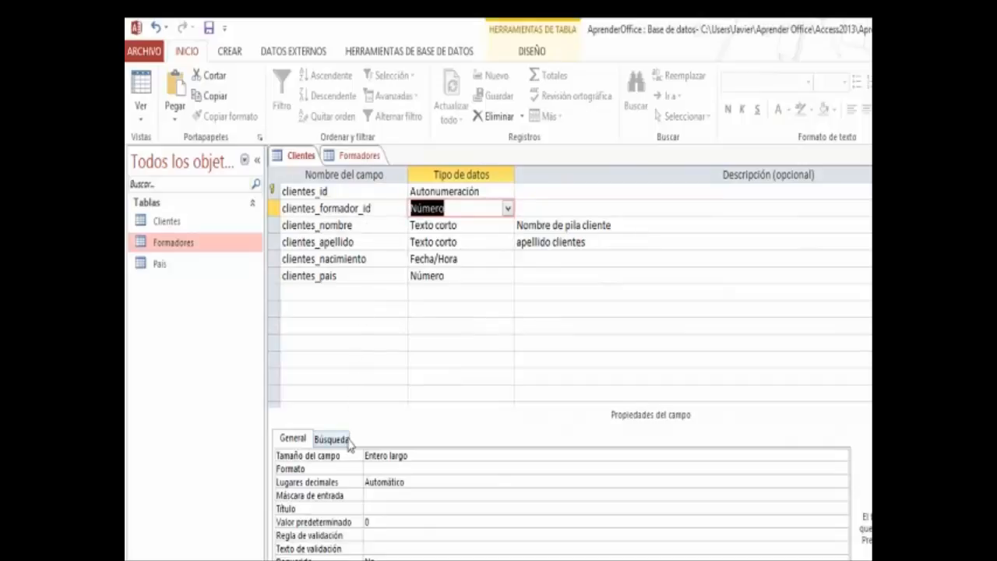
{"action": "left_click", "coordinate": [369, 507]}
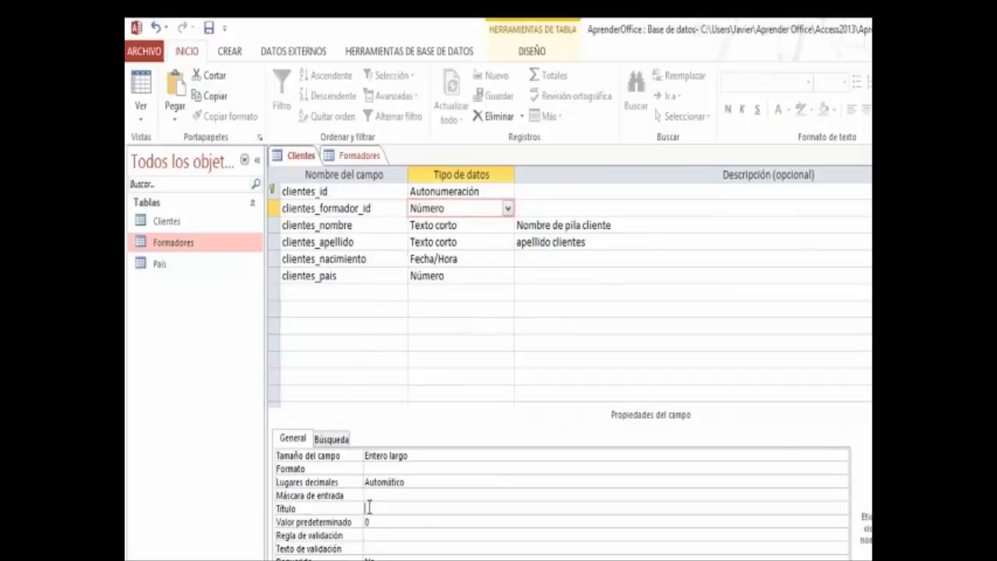
{"action": "type", "text": "Clave formado"}
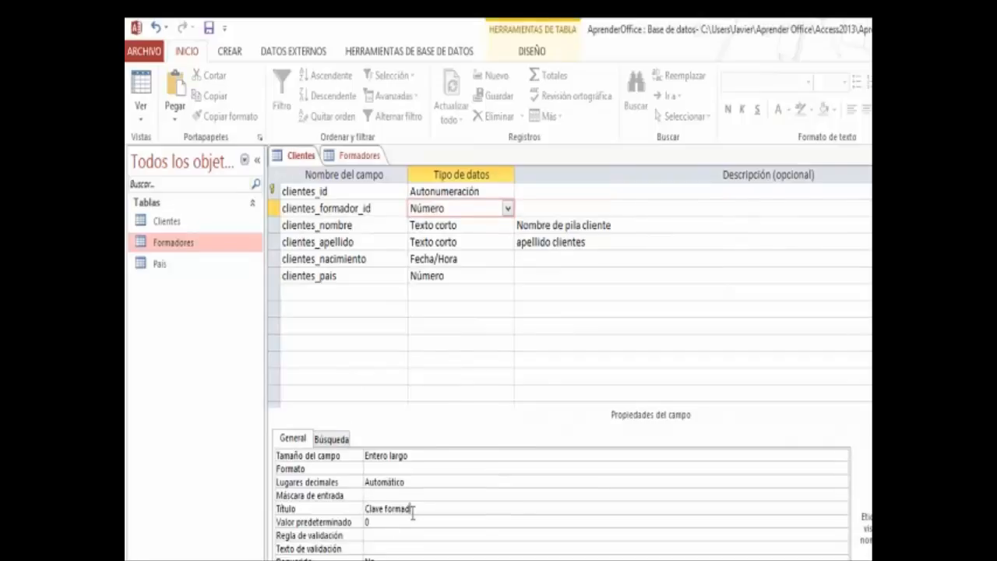
{"action": "type", "text": "r"}
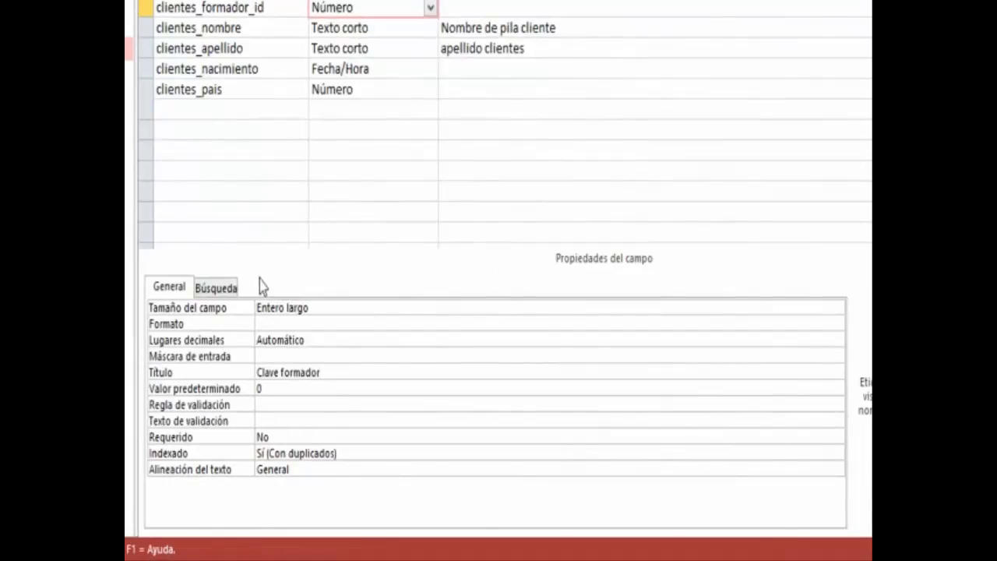
Step: Make the clientes_formador_id lookup a Cuadro combinado with Tabla/Consulta as source type and Formadores as row source
{"action": "left_click", "coordinate": [233, 286]}
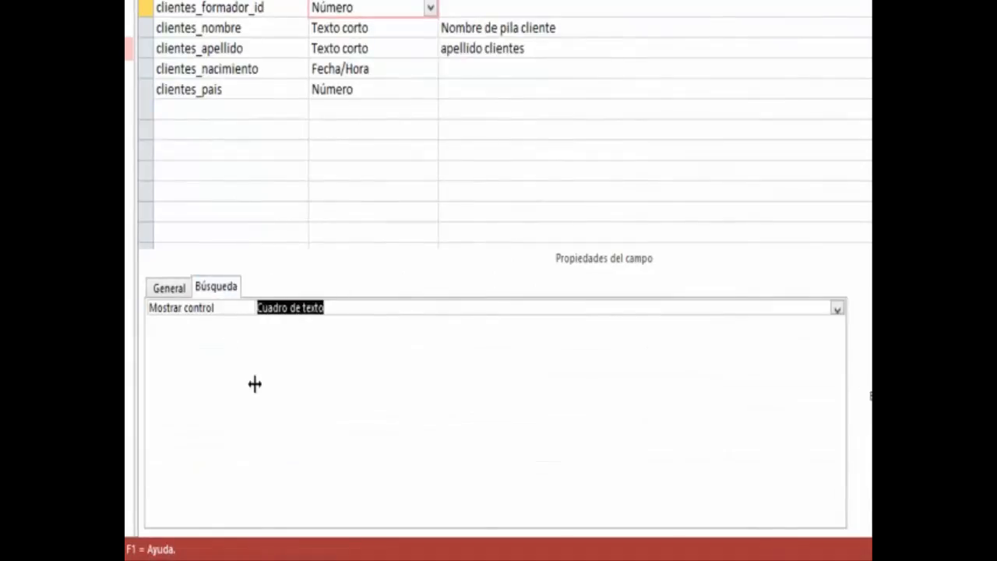
{"action": "left_click", "coordinate": [836, 310]}
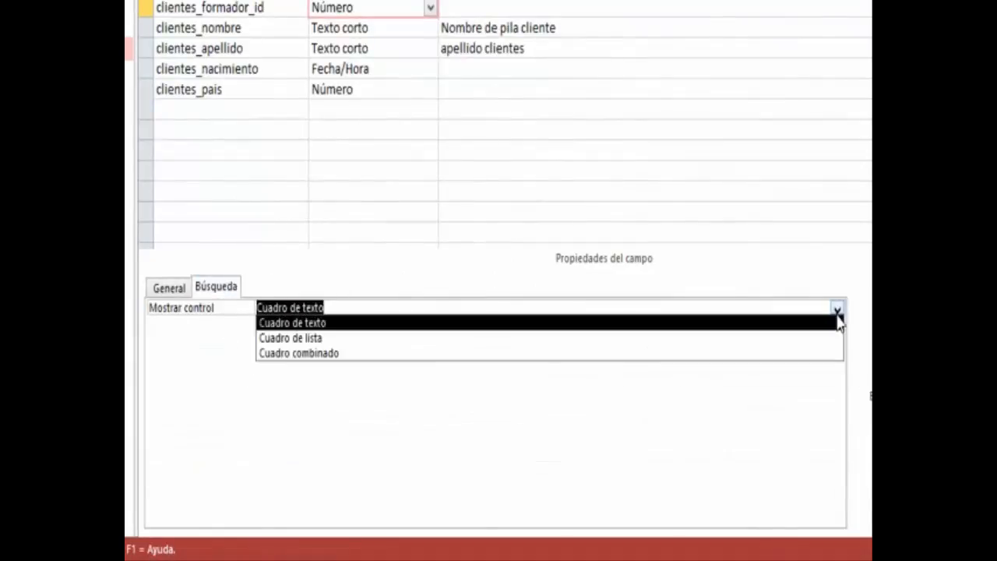
{"action": "left_click", "coordinate": [298, 353]}
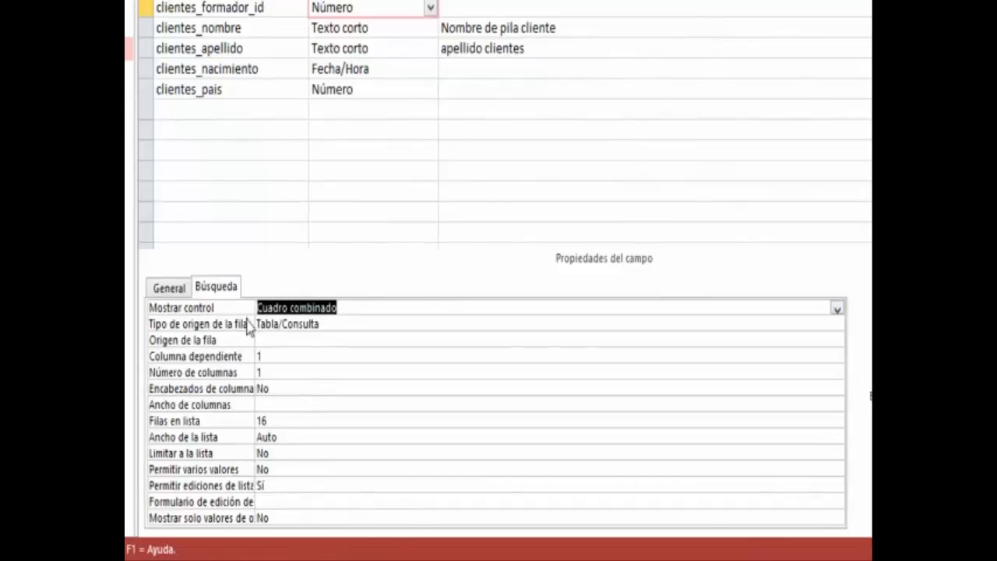
{"action": "left_click", "coordinate": [349, 326]}
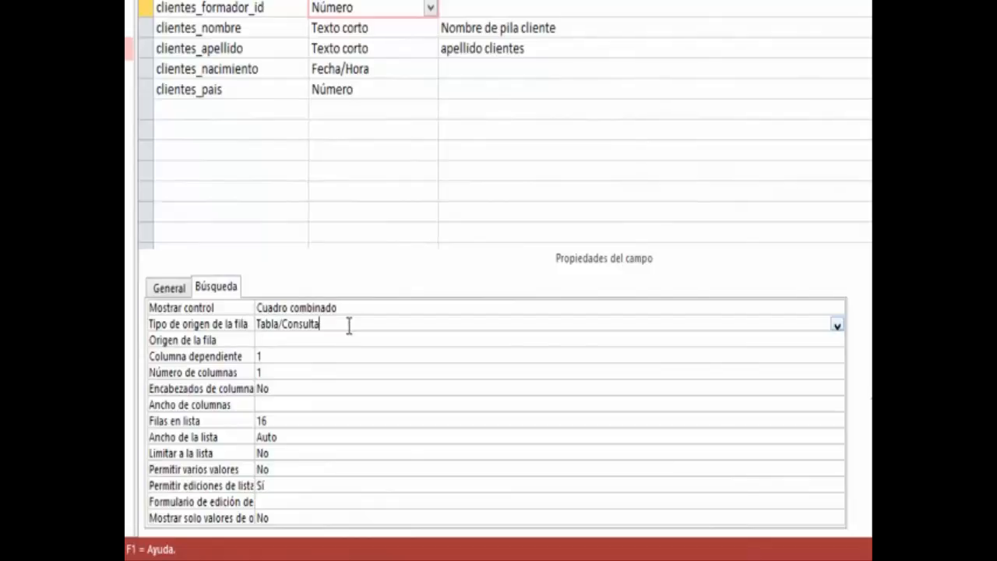
{"action": "left_click", "coordinate": [285, 340]}
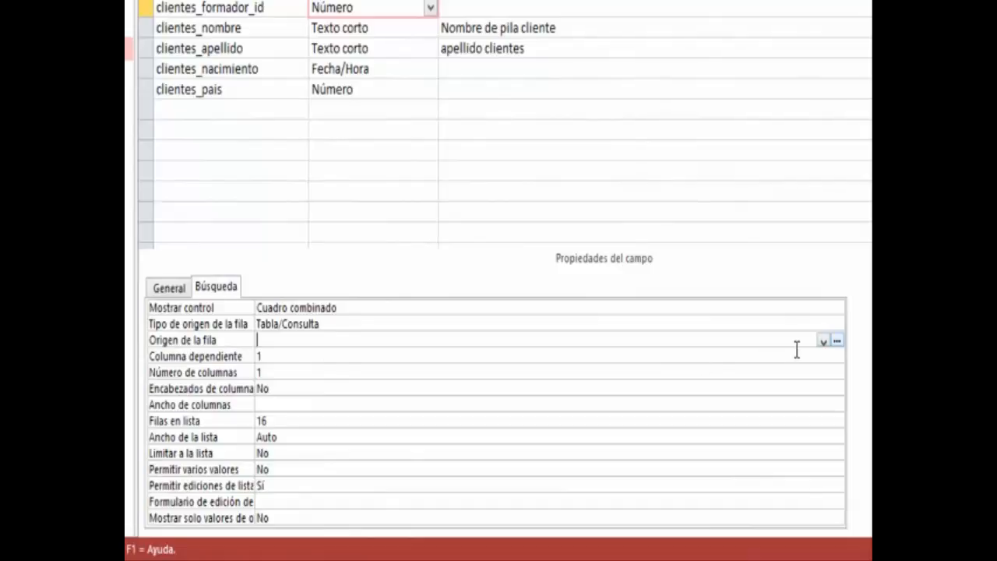
{"action": "left_click", "coordinate": [822, 343]}
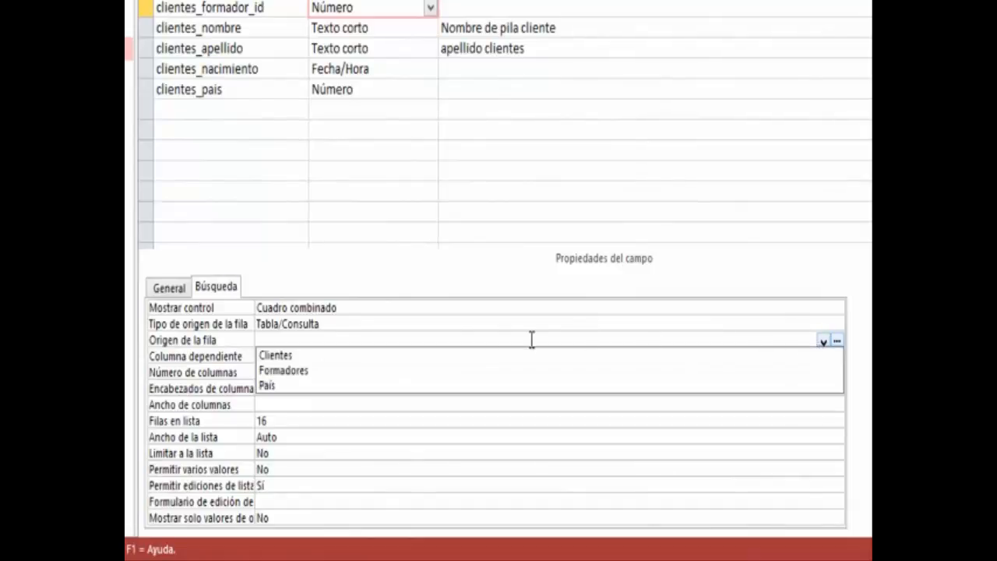
{"action": "left_click", "coordinate": [310, 370]}
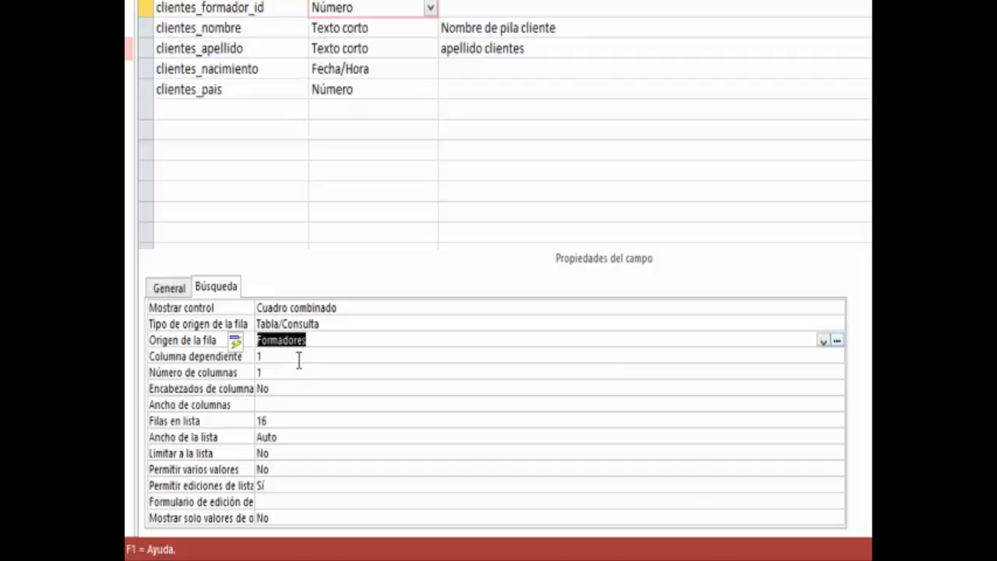
Step: Check in the Formadores datasheet which column holds the trainer key used as Columna dependiente, and return to the Clientes design
{"action": "left_click", "coordinate": [299, 358]}
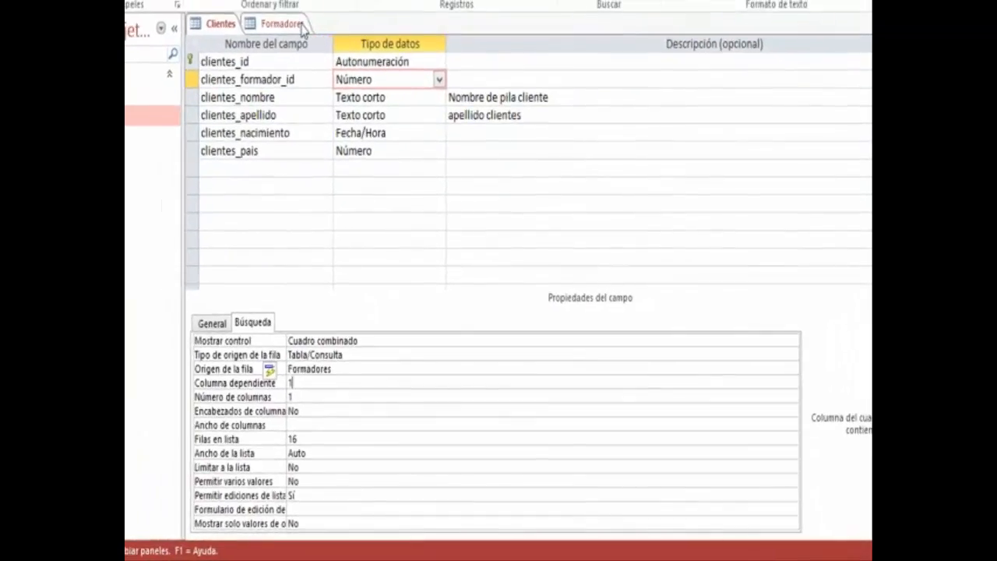
{"action": "left_click", "coordinate": [300, 24]}
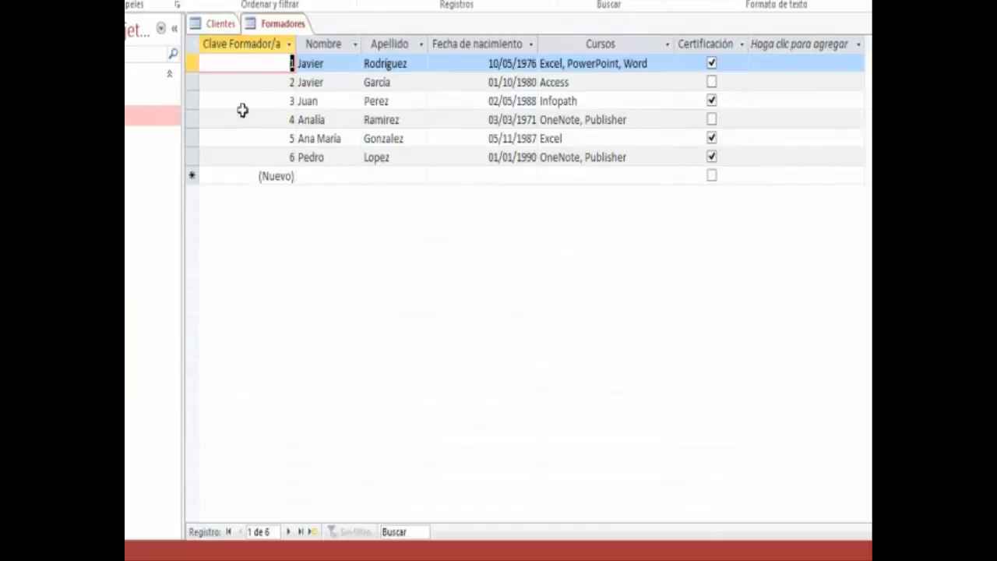
{"action": "left_click", "coordinate": [221, 24]}
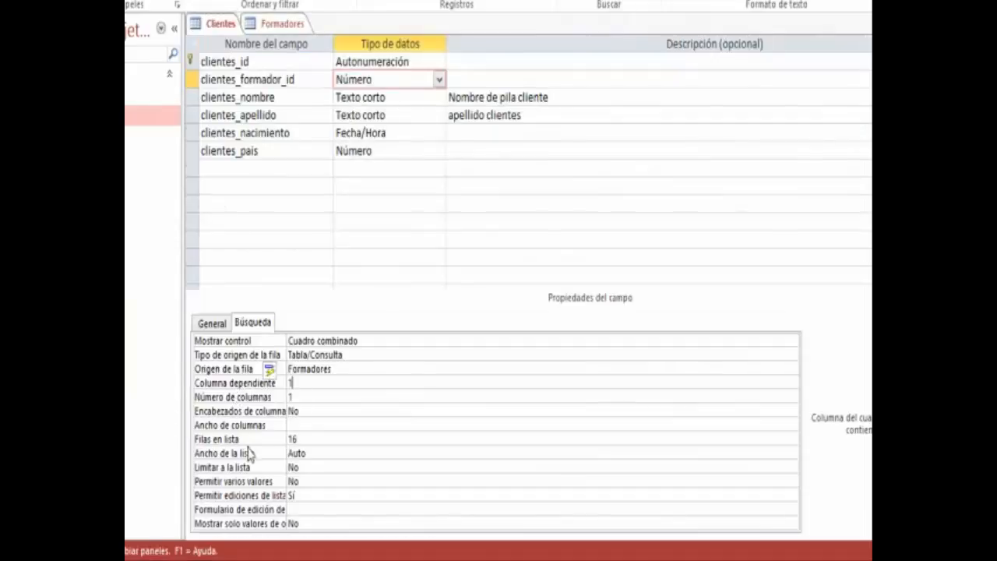
Step: Set Número de columnas to 2 for the clientes_formador_id lookup and compare it with the column order in Formadores
{"action": "left_click", "coordinate": [322, 399]}
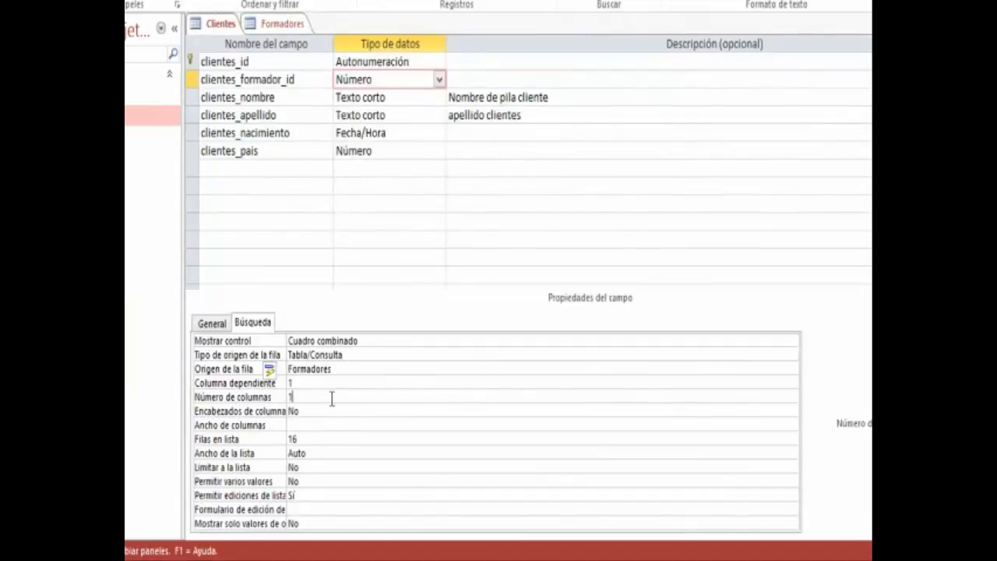
{"action": "double_click", "coordinate": [351, 400]}
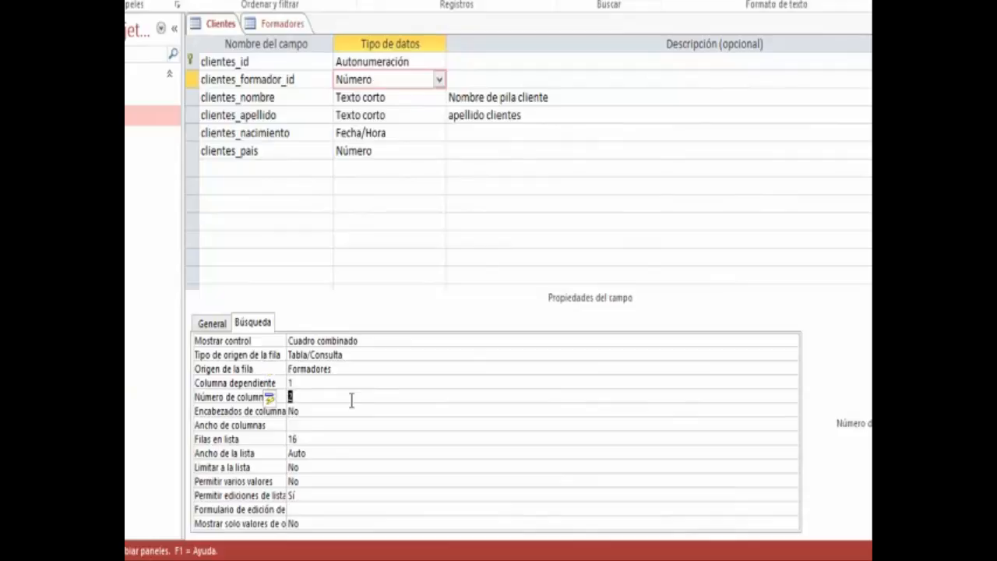
{"action": "type", "text": "2"}
{"action": "left_click", "coordinate": [351, 407]}
{"action": "left_click", "coordinate": [282, 24]}
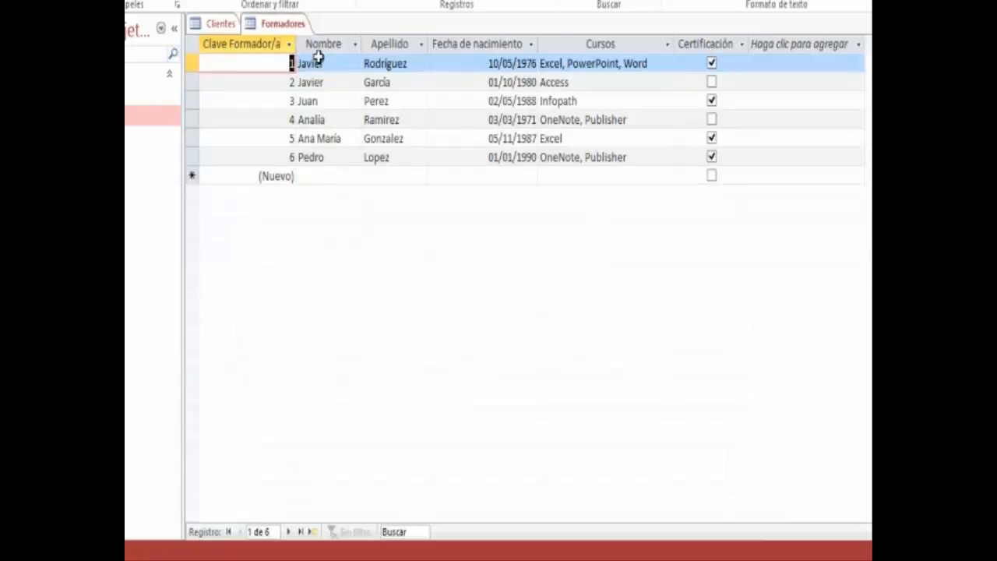
{"action": "left_click", "coordinate": [221, 24]}
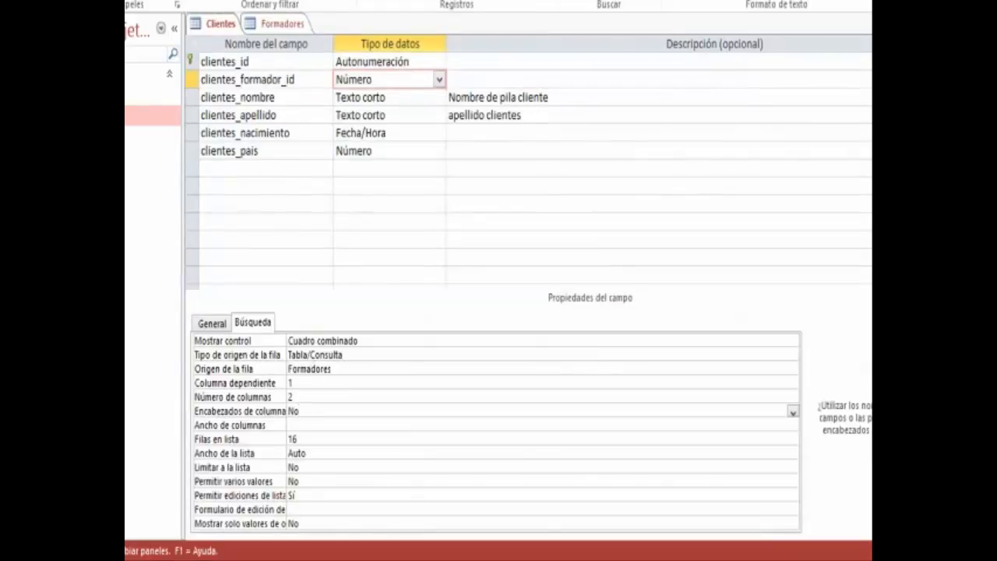
Step: Save the Clientes design, then in its datasheet widen the Clave formador column and show record 1's trainer list
{"action": "key", "text": "ctrl+s"}
{"action": "left_click", "coordinate": [129, 2]}
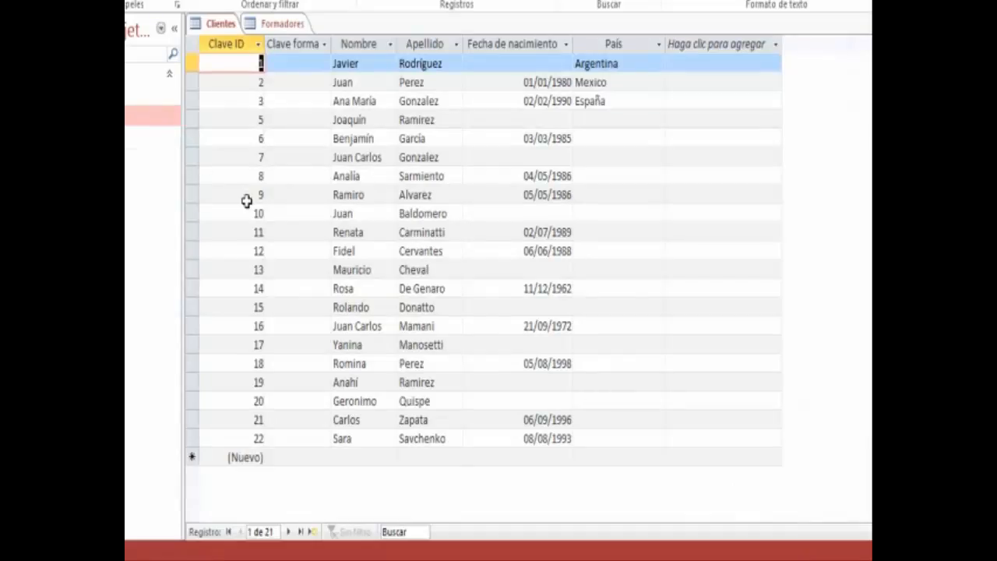
{"action": "left_click", "coordinate": [296, 63]}
{"action": "left_click", "coordinate": [345, 63]}
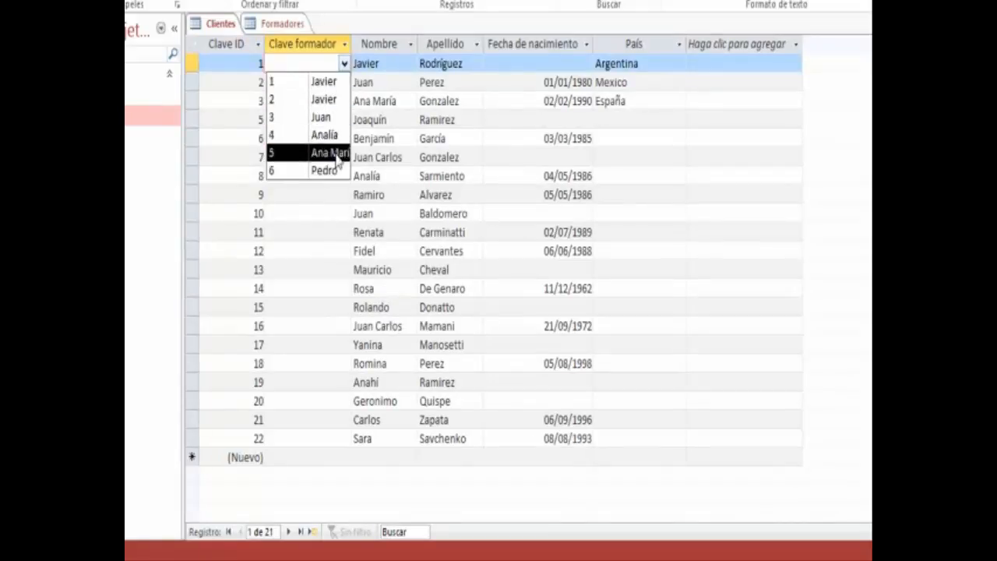
{"action": "left_click_drag", "start_coordinate": [350, 44], "coordinate": [386, 44]}
{"action": "left_click", "coordinate": [379, 64]}
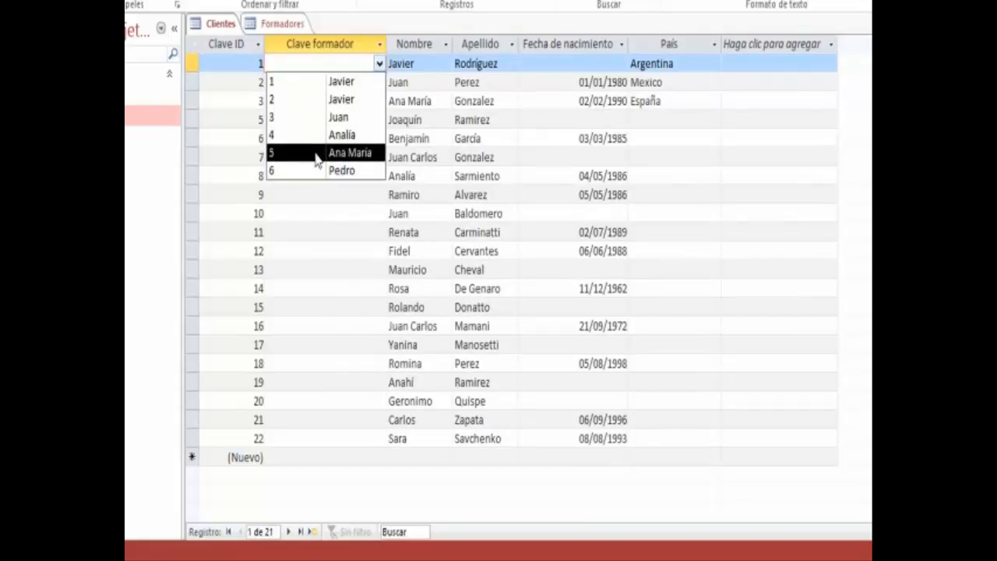
Step: Set Número de columnas to 3 in the clientes_formador_id lookup and return the Clientes table to datasheet view
{"action": "left_click", "coordinate": [313, 5]}
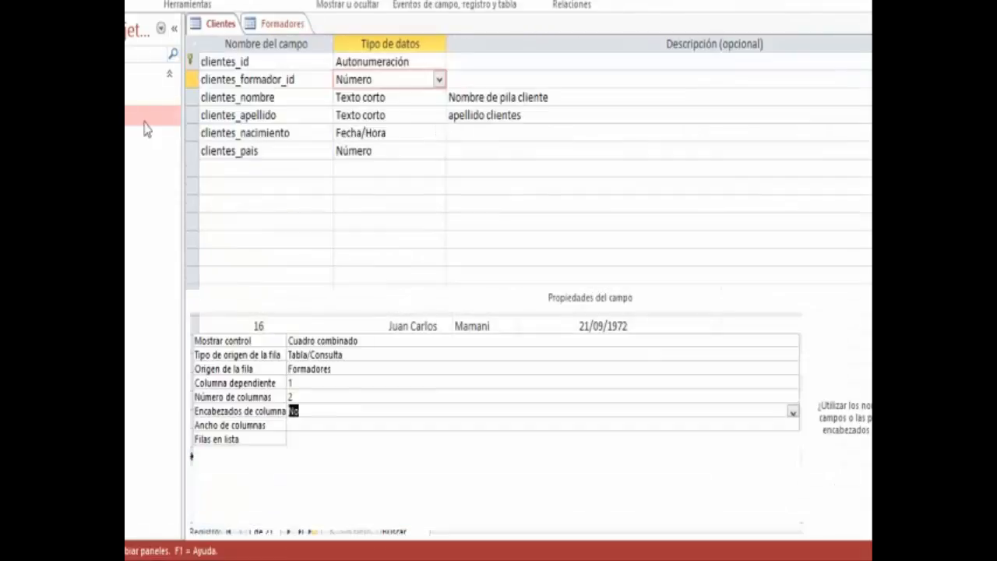
{"action": "left_click", "coordinate": [305, 398]}
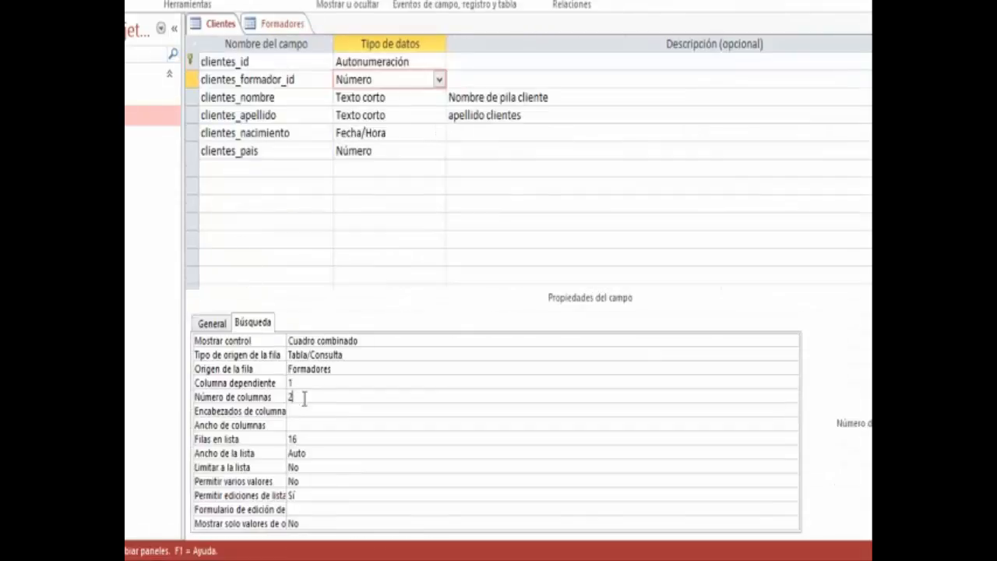
{"action": "double_click", "coordinate": [305, 398]}
{"action": "left_click", "coordinate": [280, 24]}
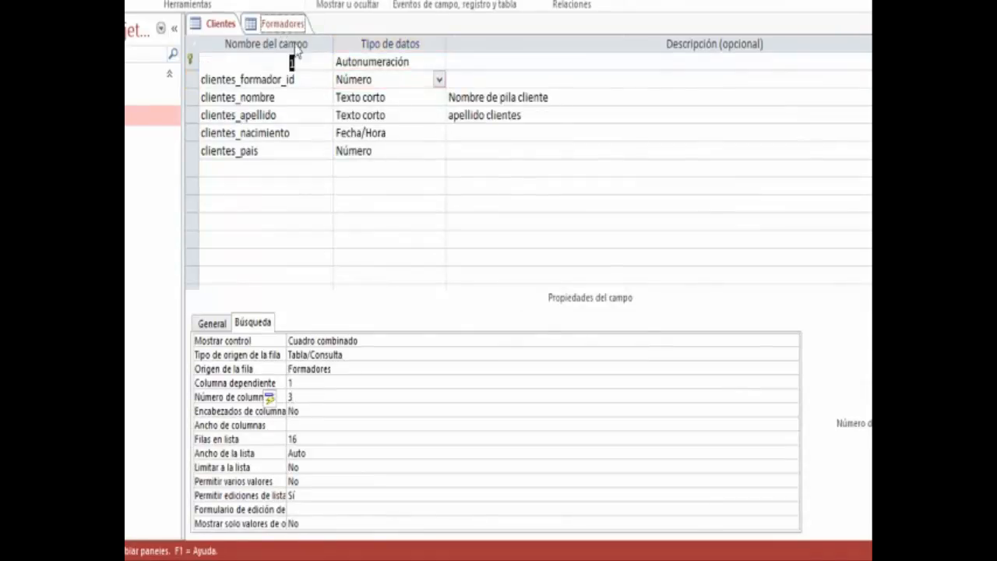
{"action": "left_click", "coordinate": [220, 23]}
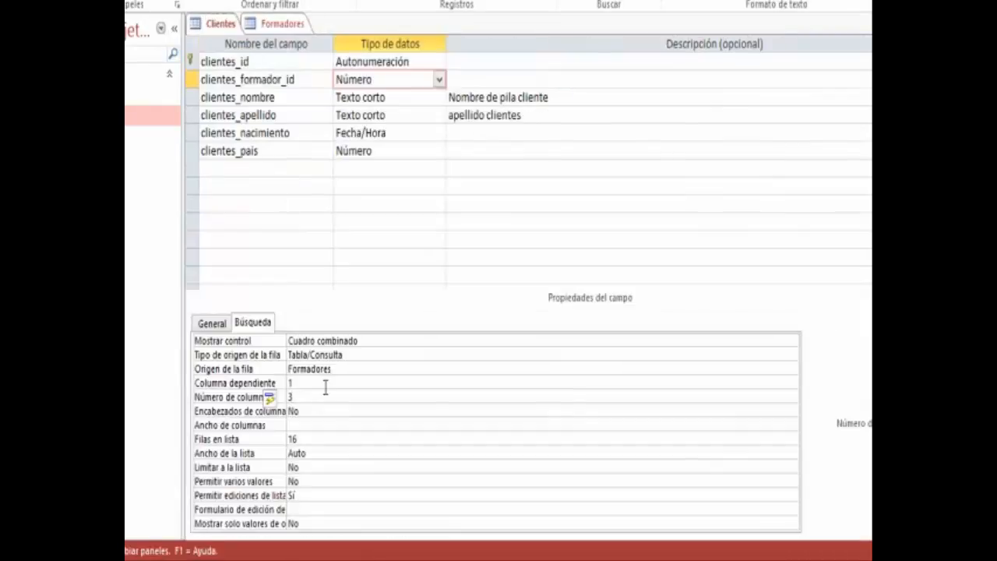
{"action": "key", "text": "Return"}
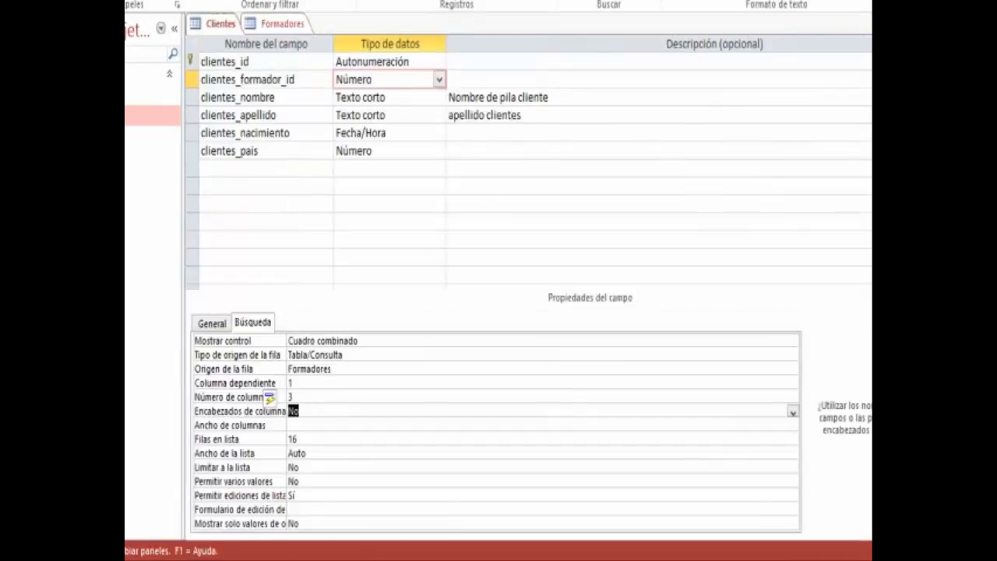
{"action": "key", "text": "ctrl+period"}
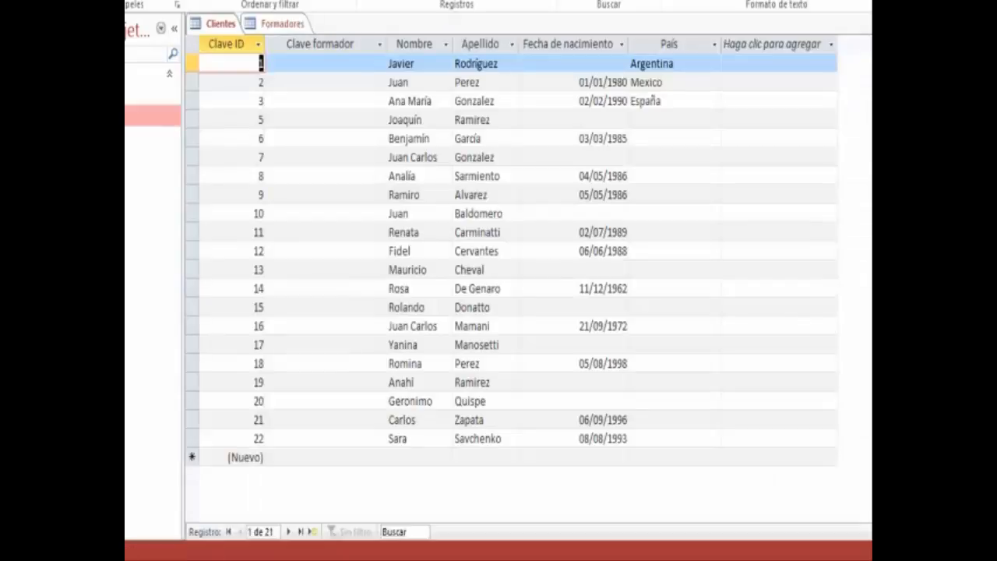
Step: Assign Clave formador 4 to Clientes records 1 and 2, and 1 to record 3, using the lookup list
{"action": "left_click", "coordinate": [375, 63]}
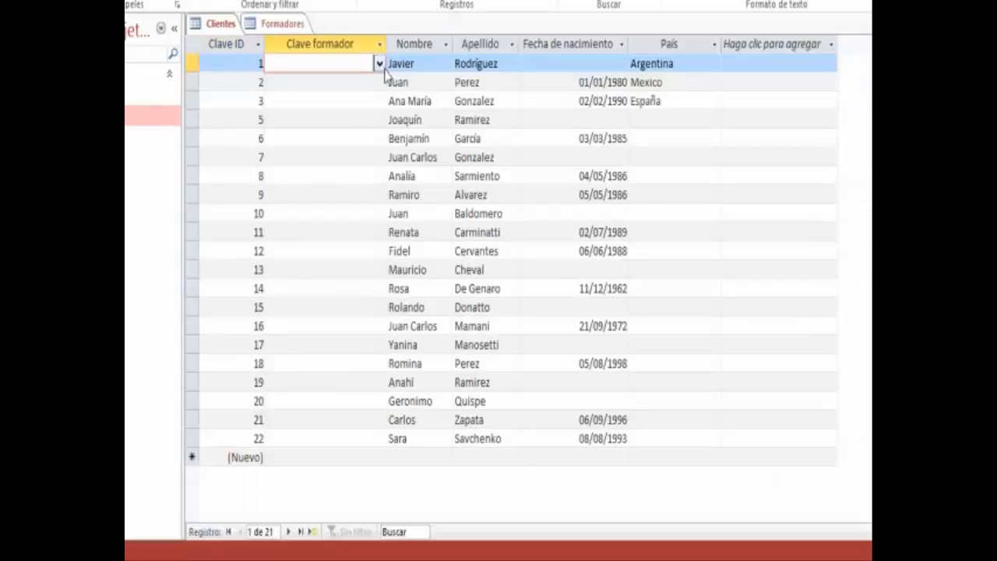
{"action": "left_click", "coordinate": [380, 64]}
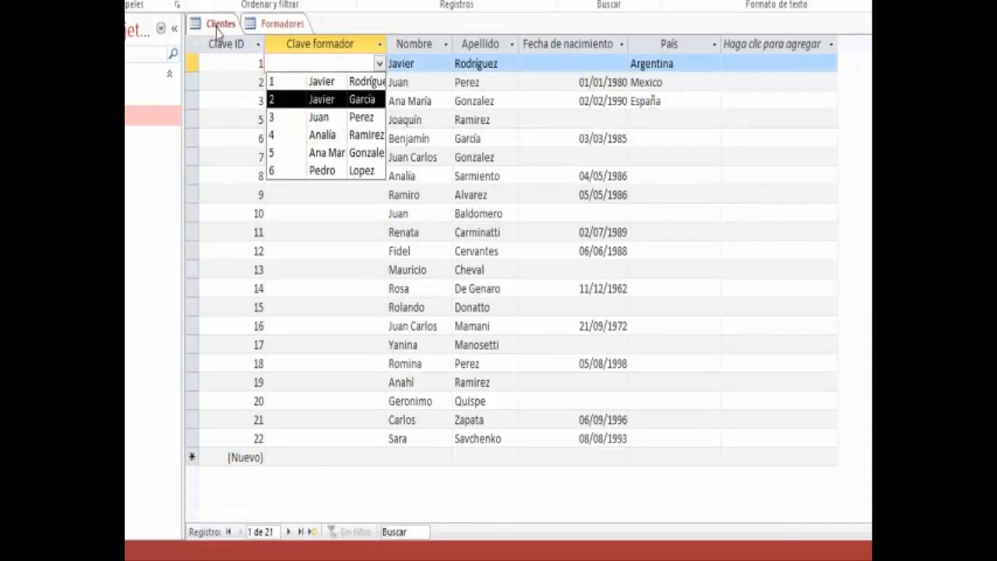
{"action": "left_click", "coordinate": [321, 136]}
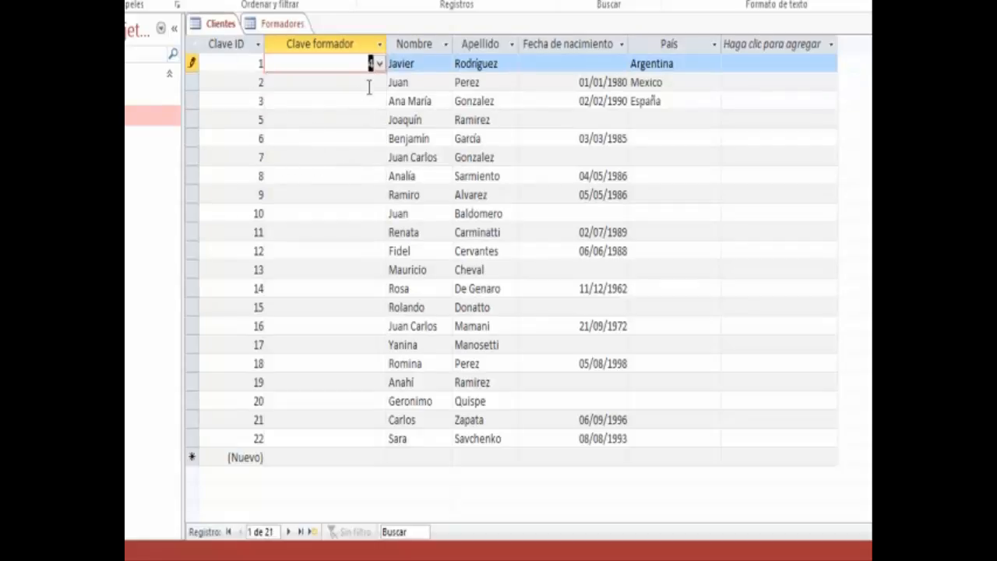
{"action": "left_click", "coordinate": [369, 84]}
{"action": "left_click", "coordinate": [378, 81]}
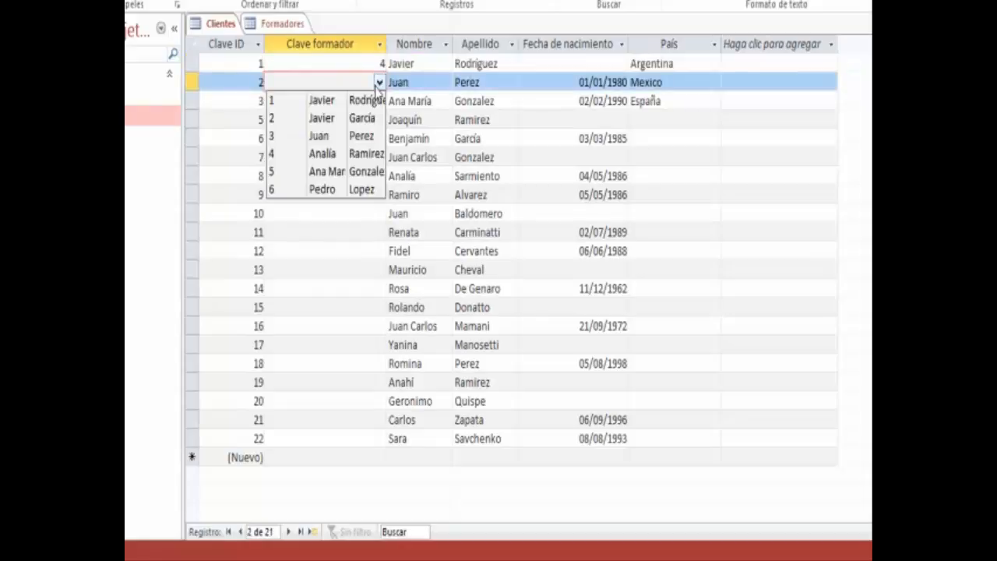
{"action": "left_click", "coordinate": [367, 151]}
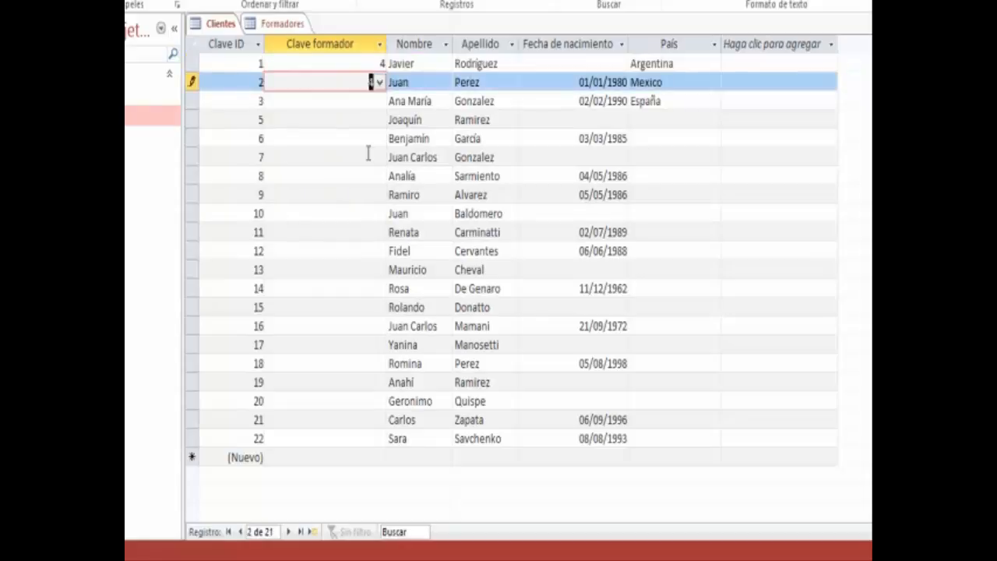
{"action": "left_click", "coordinate": [369, 101]}
{"action": "left_click", "coordinate": [378, 100]}
{"action": "left_click", "coordinate": [365, 118]}
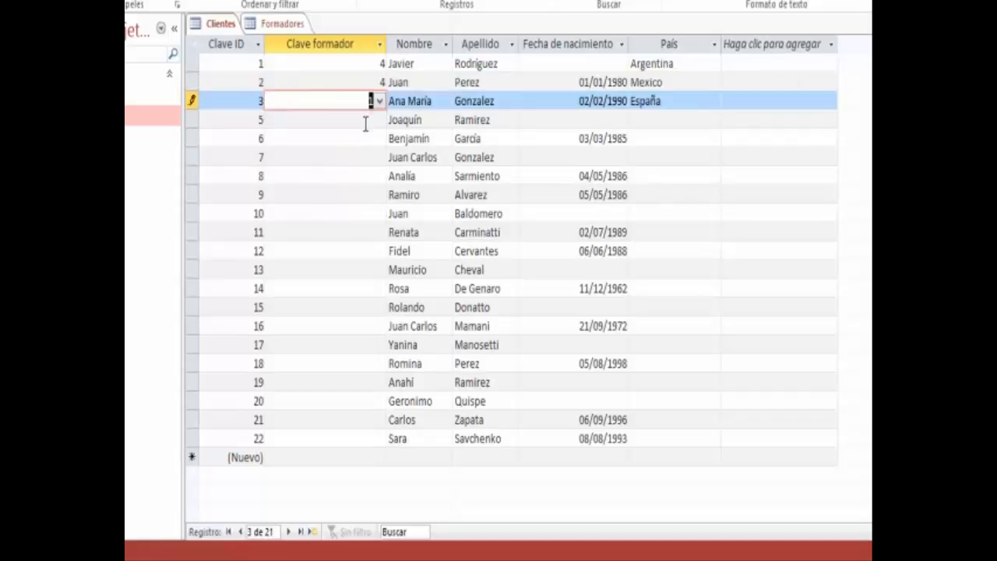
Step: Assign Clave formador 1 to Clientes record 5, and 2 to records 6, 7 and 8, using the lookup list
{"action": "left_click", "coordinate": [366, 120]}
{"action": "left_click", "coordinate": [378, 119]}
{"action": "left_click", "coordinate": [365, 150]}
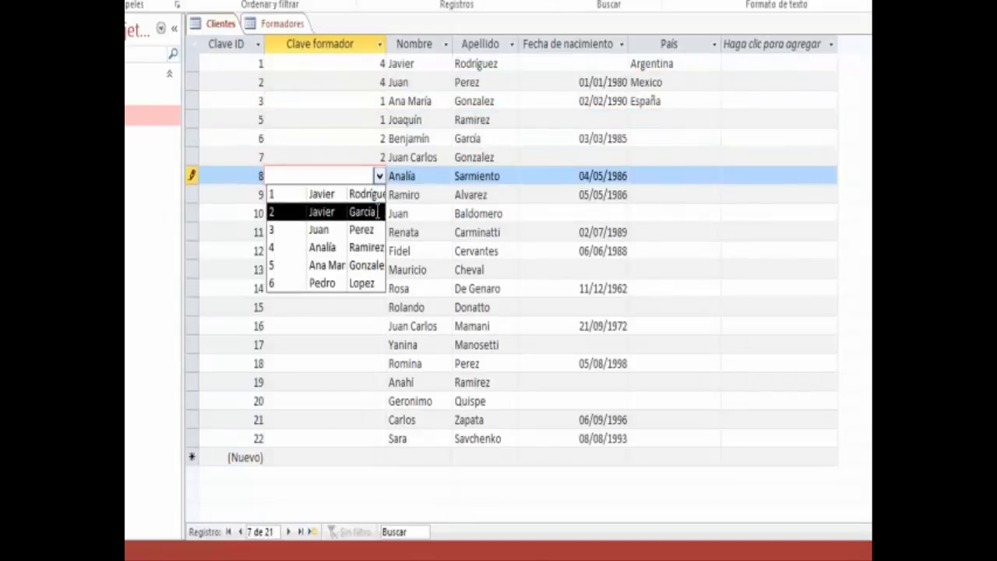
{"action": "left_click", "coordinate": [377, 212]}
Step: Assign Clave formador 6 to Clientes records 9, 10 and 11 using the lookup list
{"action": "left_click", "coordinate": [366, 195]}
{"action": "left_click", "coordinate": [379, 195]}
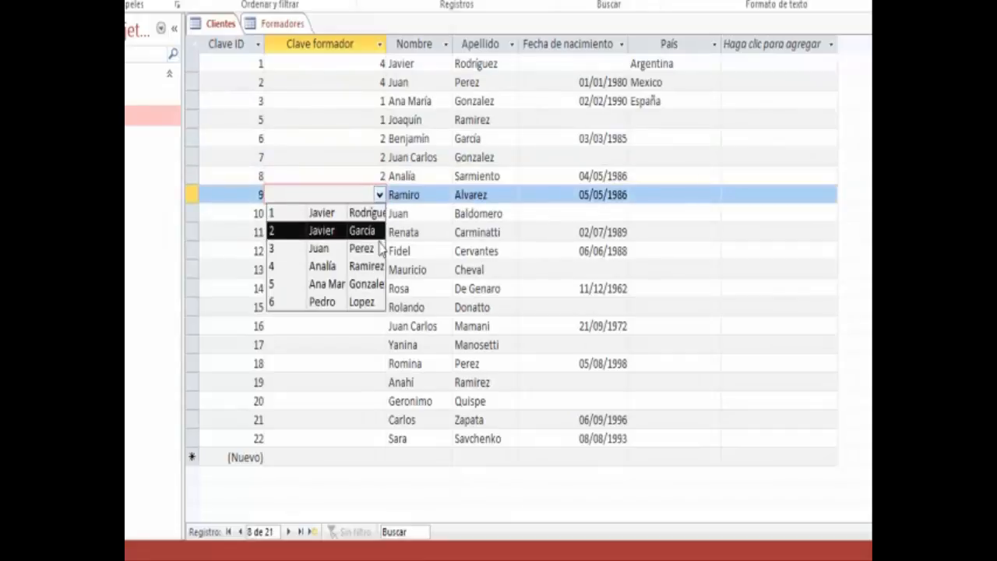
{"action": "left_click", "coordinate": [360, 303]}
{"action": "left_click", "coordinate": [367, 213]}
{"action": "left_click", "coordinate": [378, 214]}
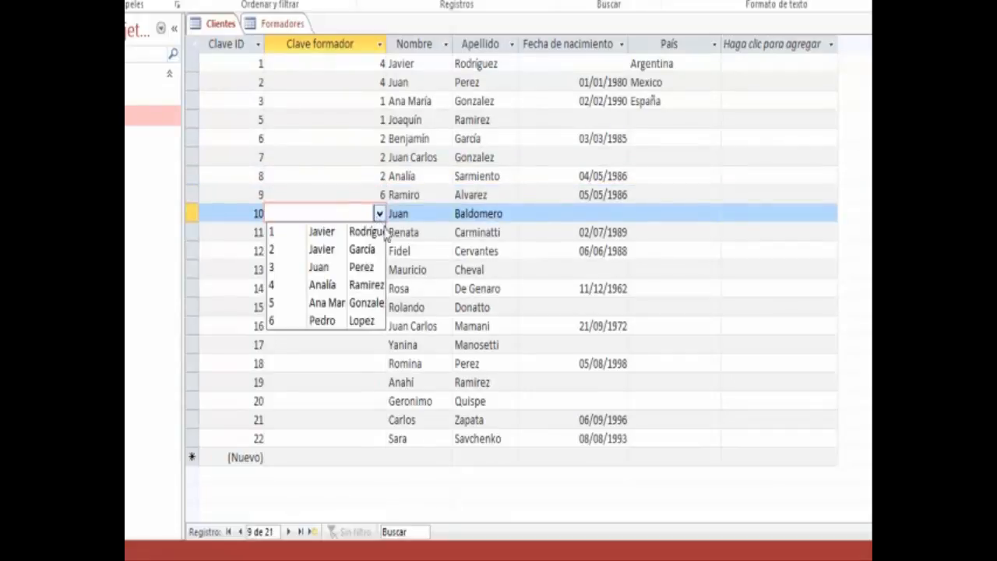
{"action": "left_click", "coordinate": [372, 320]}
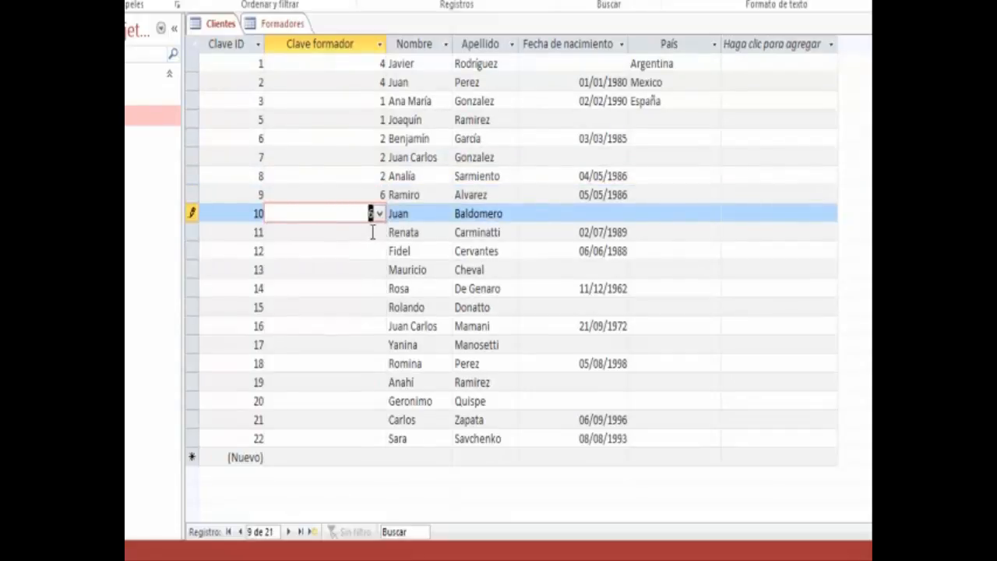
{"action": "left_click", "coordinate": [373, 232]}
{"action": "left_click", "coordinate": [379, 232]}
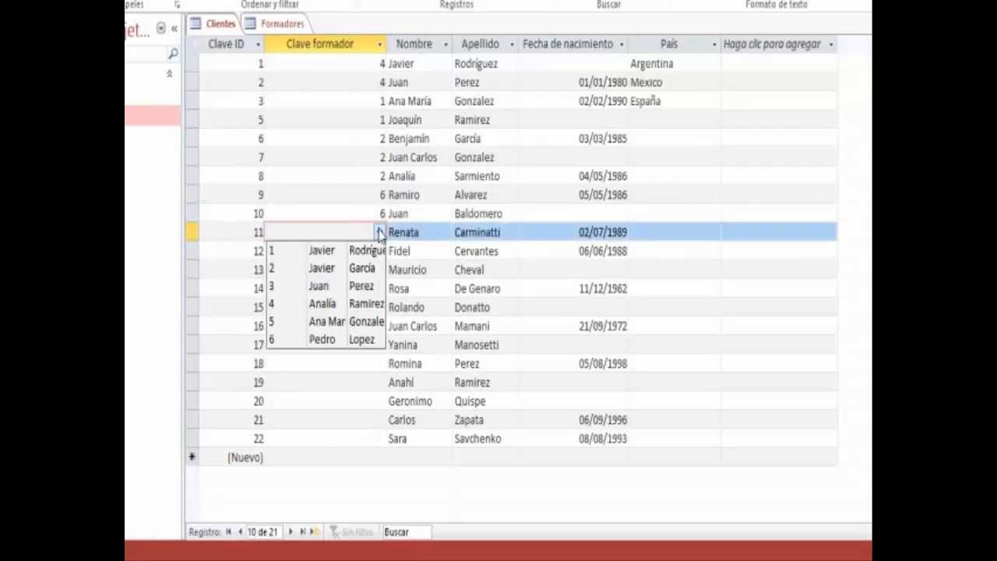
{"action": "left_click", "coordinate": [357, 339]}
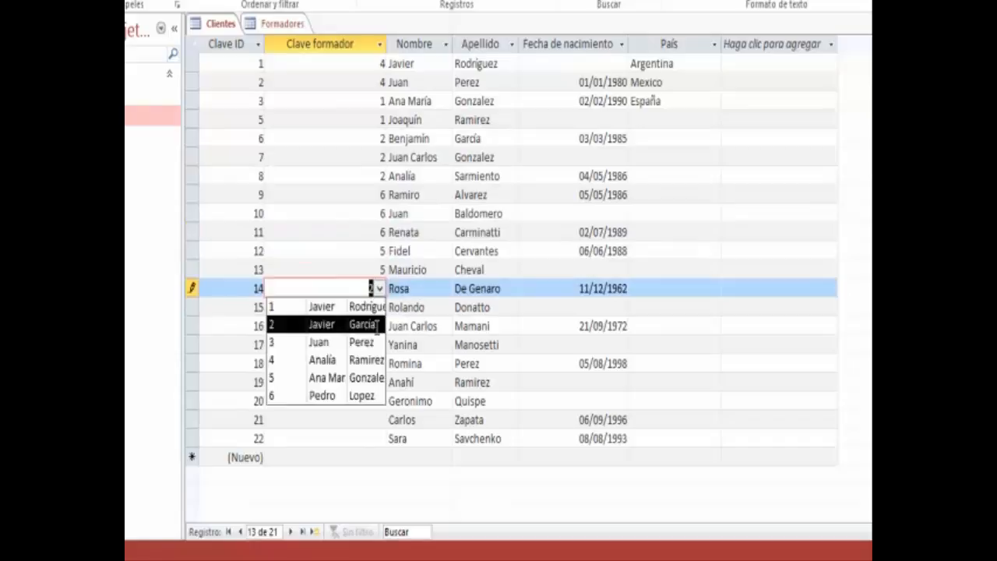
Step: Assign Clave formador 5 to Clientes records 12 and 13, and 1 to records 14 and 15
{"action": "left_click", "coordinate": [377, 323]}
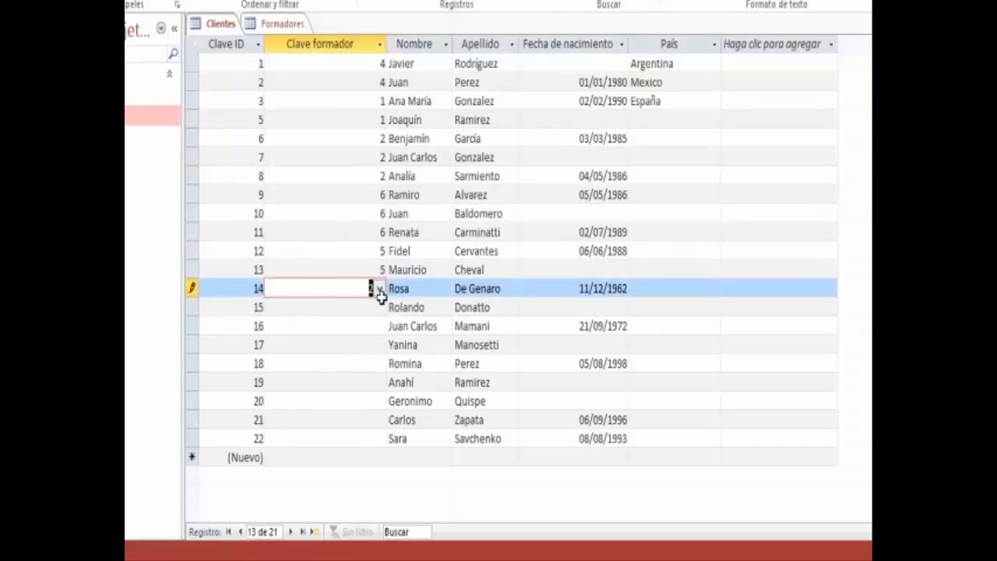
{"action": "left_click", "coordinate": [379, 288]}
{"action": "left_click", "coordinate": [375, 305]}
{"action": "left_click", "coordinate": [379, 310]}
{"action": "left_click", "coordinate": [379, 308]}
{"action": "left_click", "coordinate": [351, 325]}
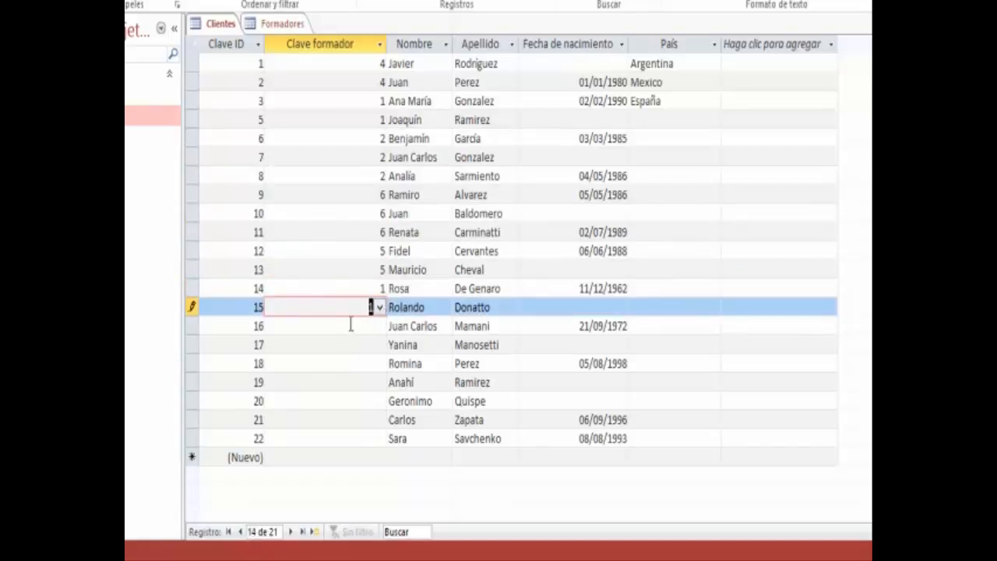
{"action": "left_click", "coordinate": [352, 324]}
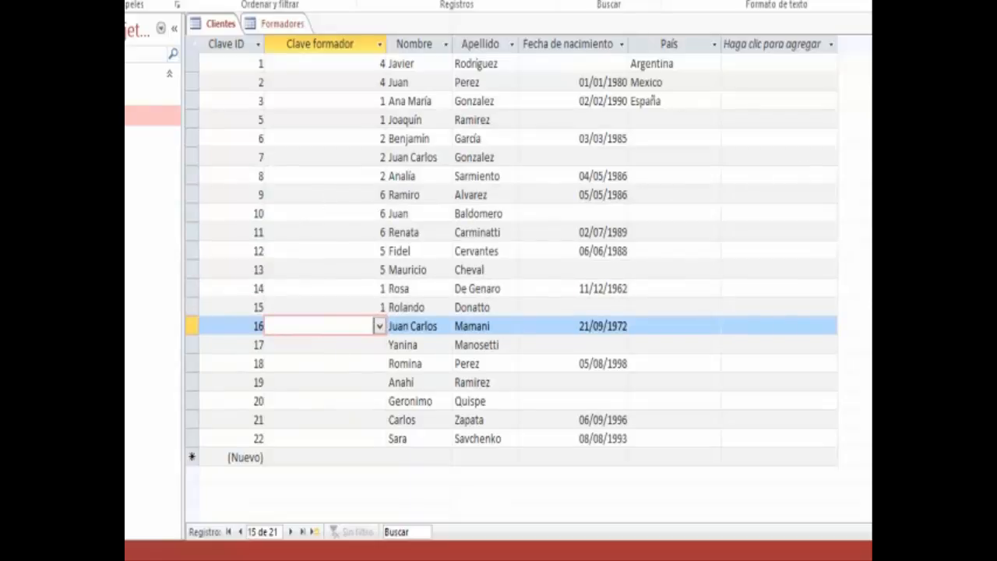
Step: Close the Clientes and Formadores tables and open the database's Relaciones diagram
{"action": "left_click", "coordinate": [871, 23]}
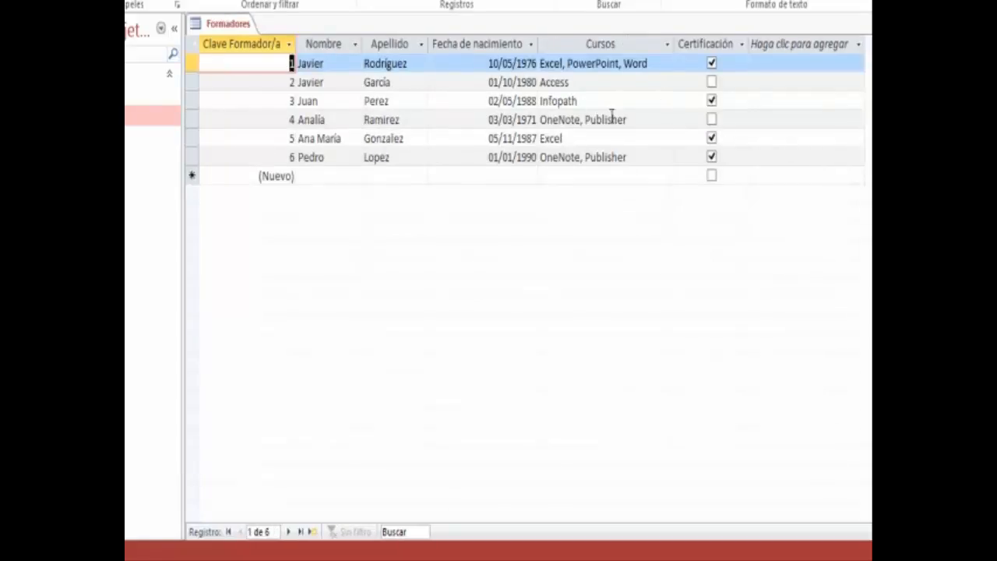
{"action": "left_click", "coordinate": [871, 24]}
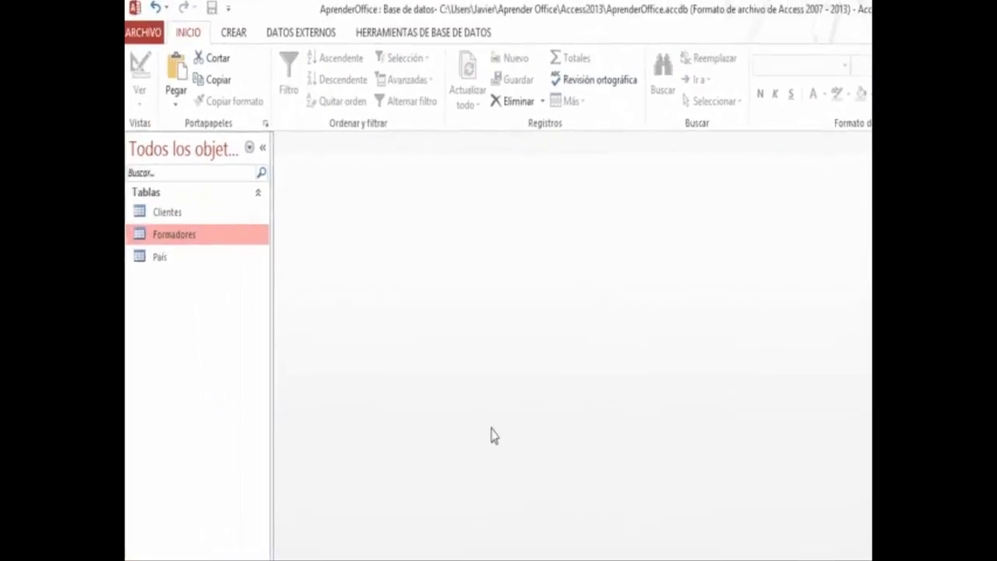
{"action": "left_click", "coordinate": [401, 37]}
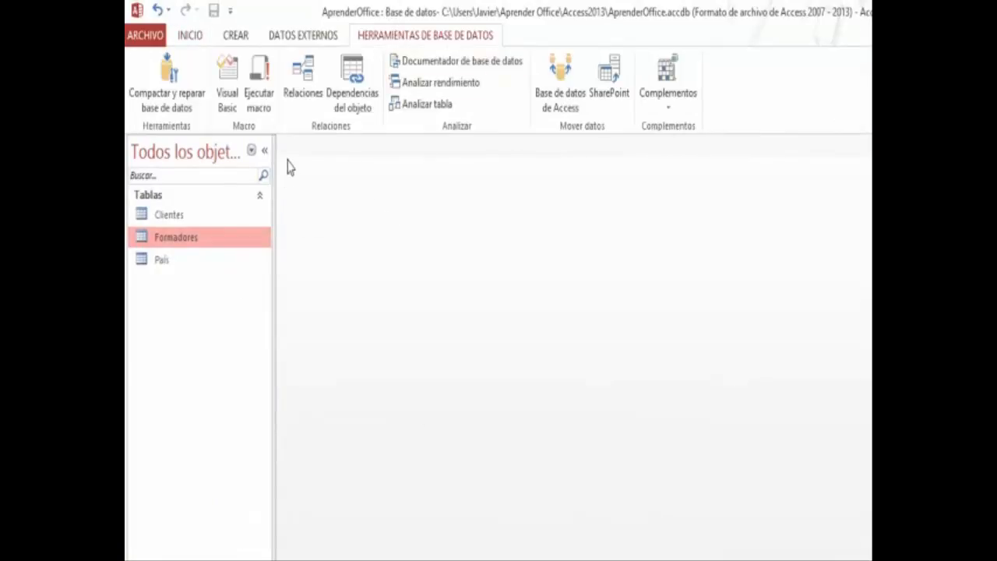
{"action": "left_click", "coordinate": [299, 97]}
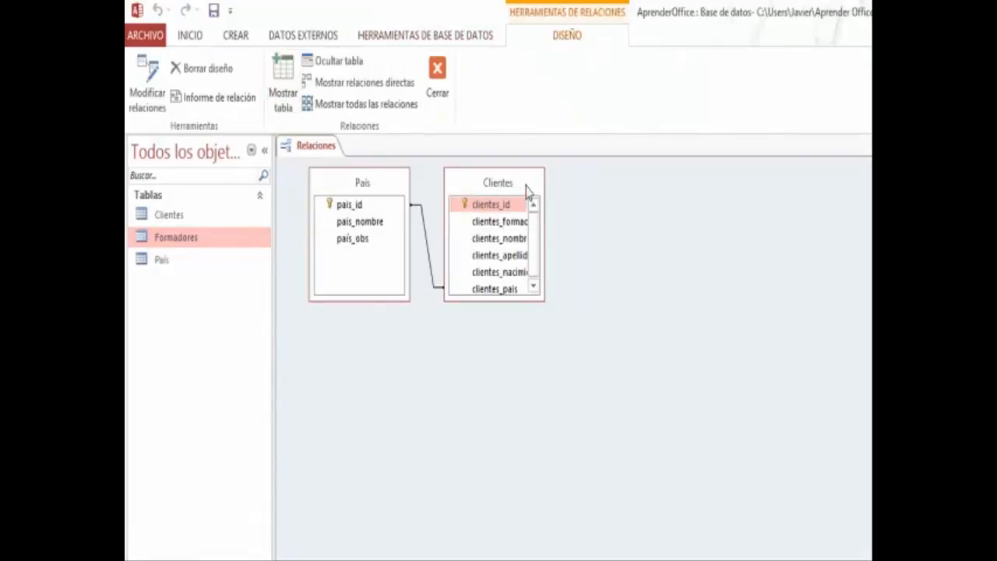
Step: Move the Clientes and País tables to the right in the relationships diagram, keeping País just left of Clientes
{"action": "left_click_drag", "start_coordinate": [527, 191], "coordinate": [763, 194]}
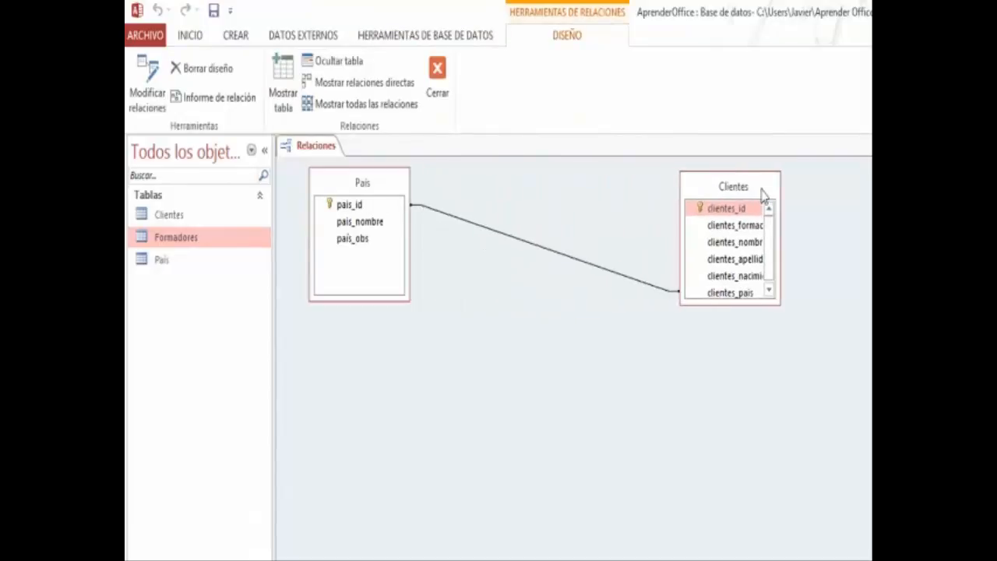
{"action": "left_click_drag", "start_coordinate": [405, 182], "coordinate": [616, 197]}
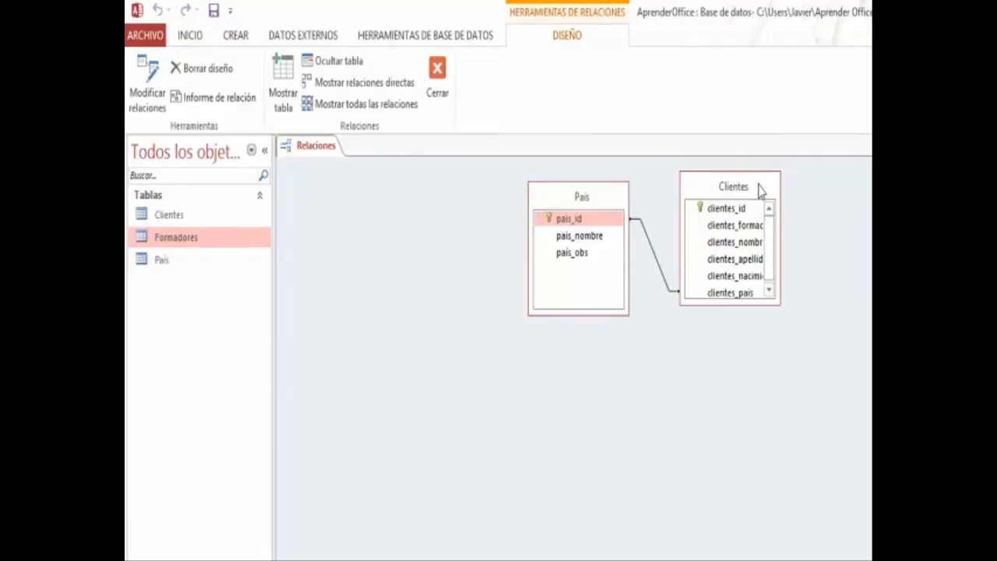
{"action": "left_click", "coordinate": [758, 191]}
{"action": "left_click", "coordinate": [618, 204]}
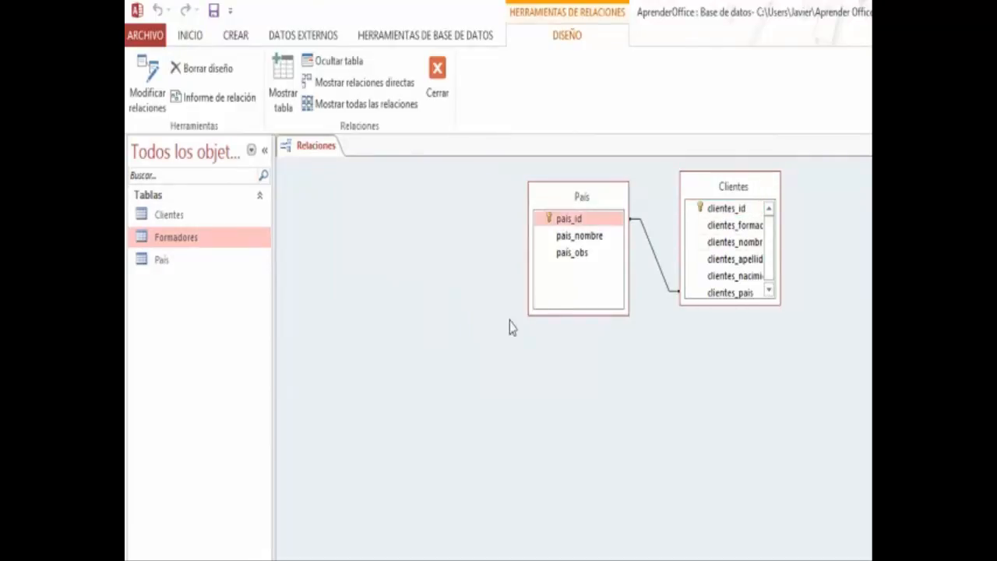